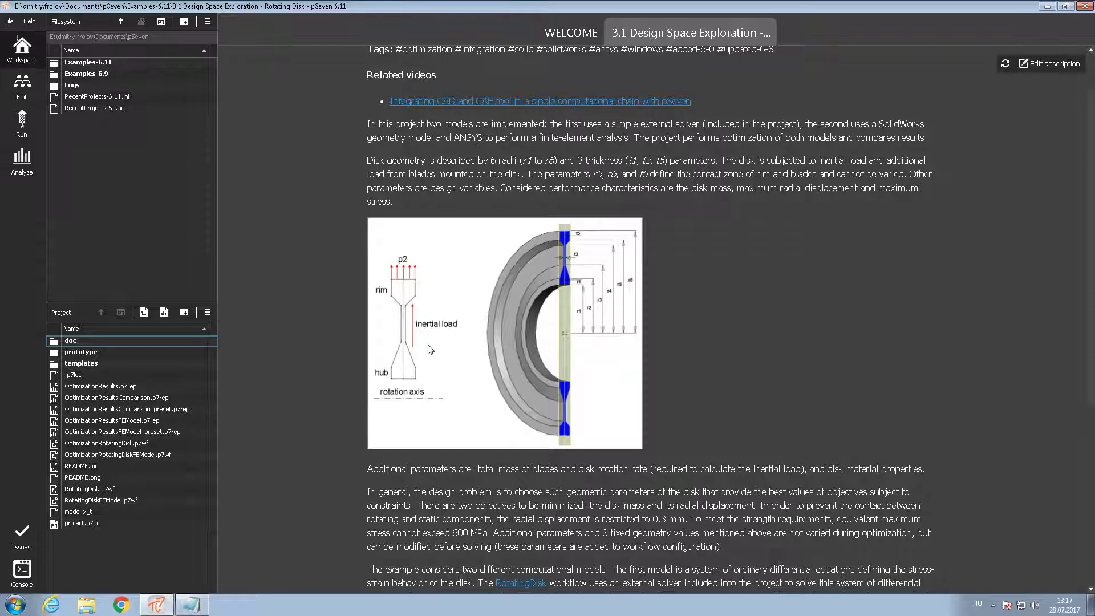
# - Leave the Rotating Disk description and open a new Untitled 1 workflow in the editor
pyautogui.click(22, 85)
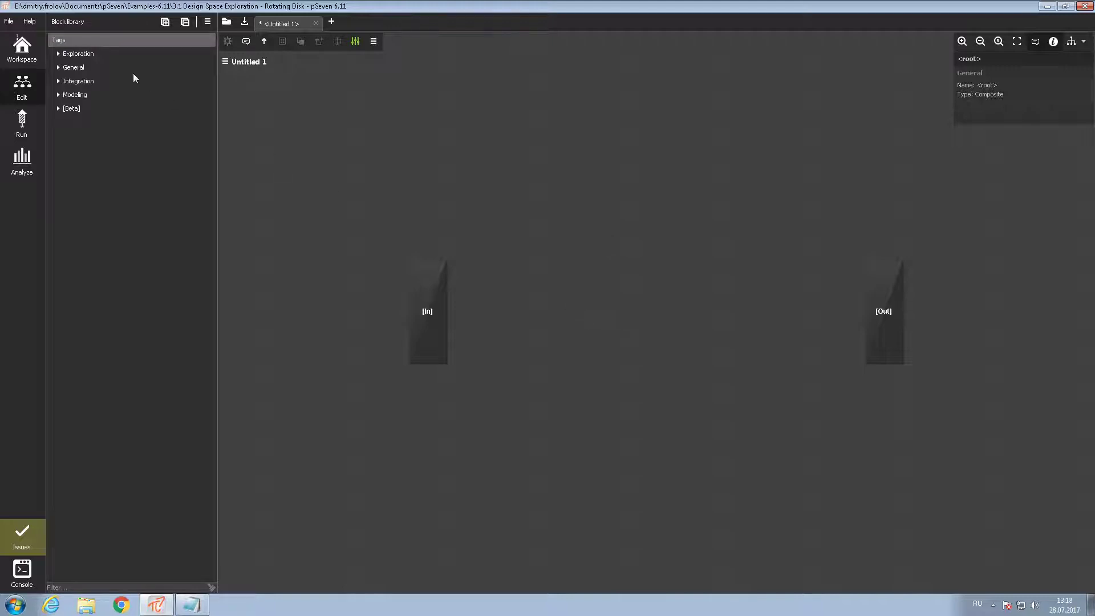
# - Add an Integration Text block named 'Input APDL' and position it left of the canvas centre
pyautogui.click(58, 81)
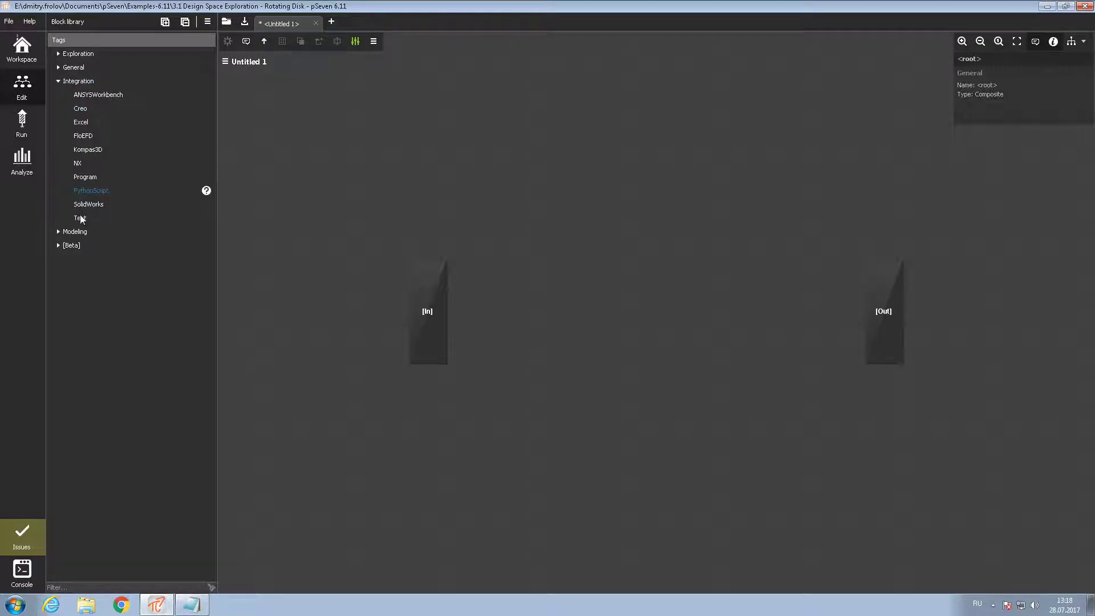
pyautogui.moveTo(80, 218); pyautogui.dragTo(500, 267)
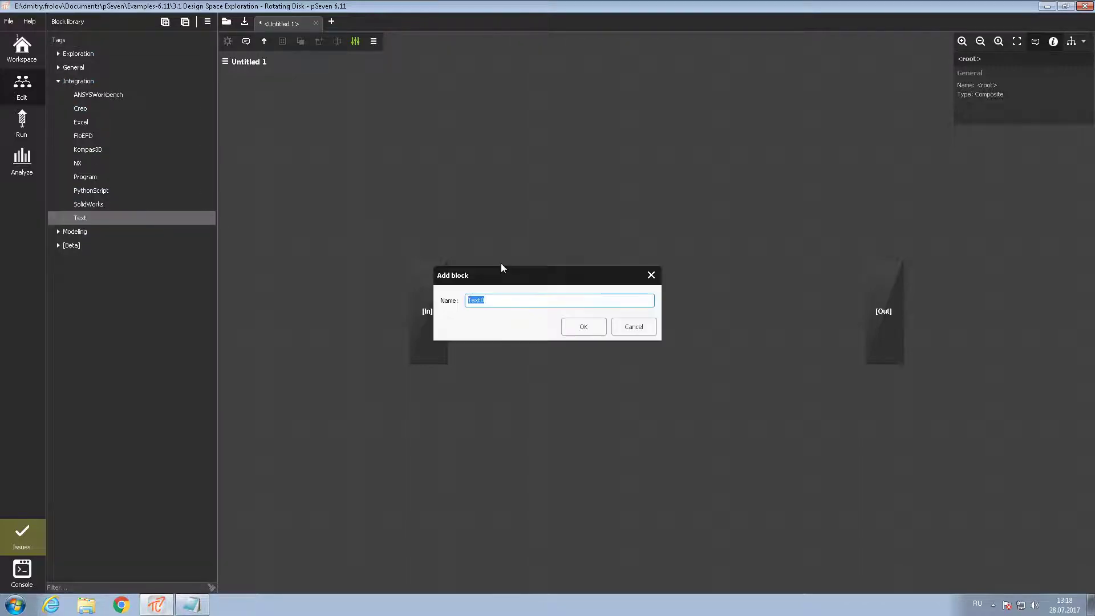
pyautogui.write('Input APDL')
pyautogui.press('Return')
pyautogui.click(702, 273)
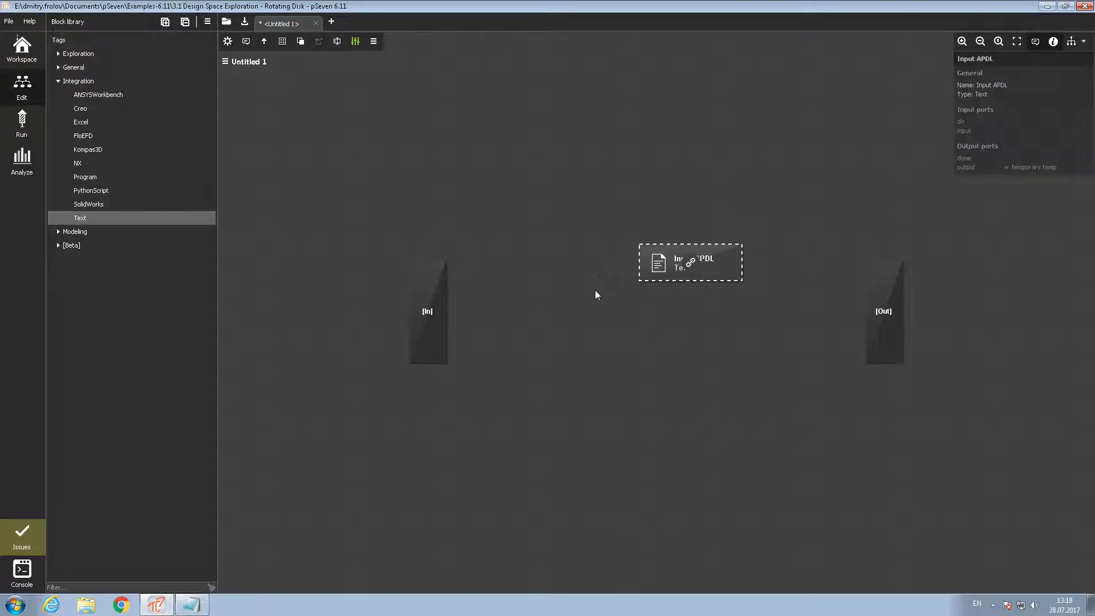
pyautogui.moveTo(541, 284); pyautogui.dragTo(542, 285)
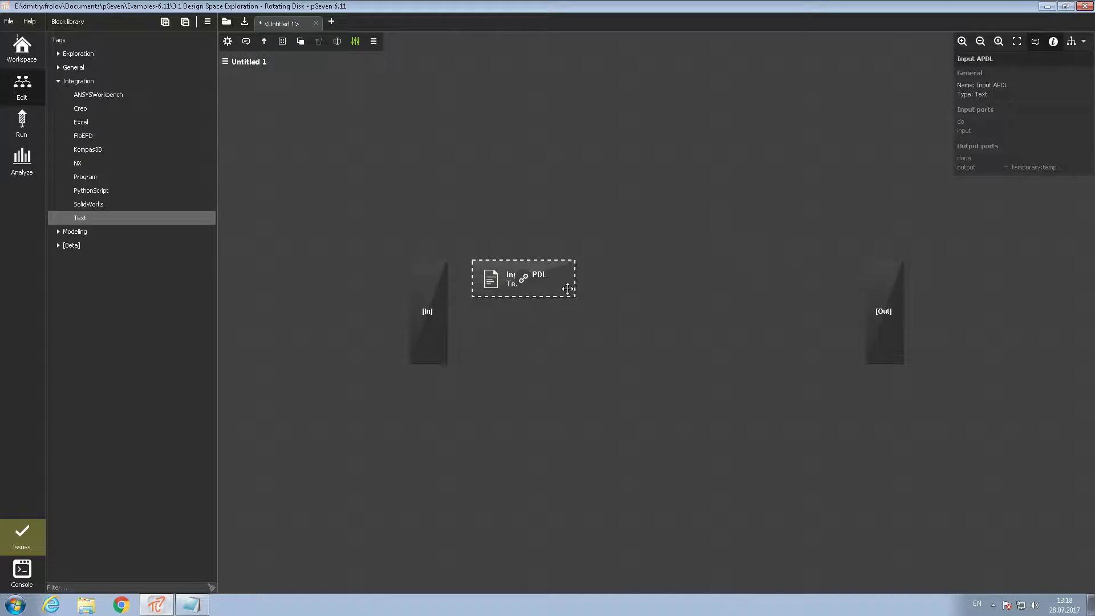
pyautogui.doubleClick(563, 286)
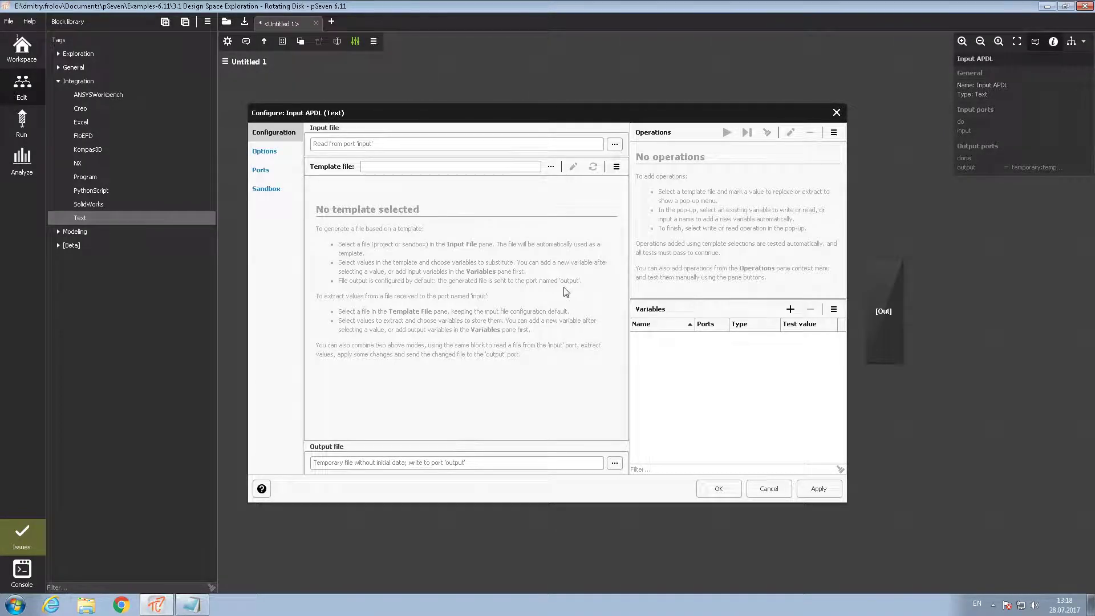
# - Set the Input APDL input file to the project file ansys_input_template.apdl
pyautogui.click(614, 146)
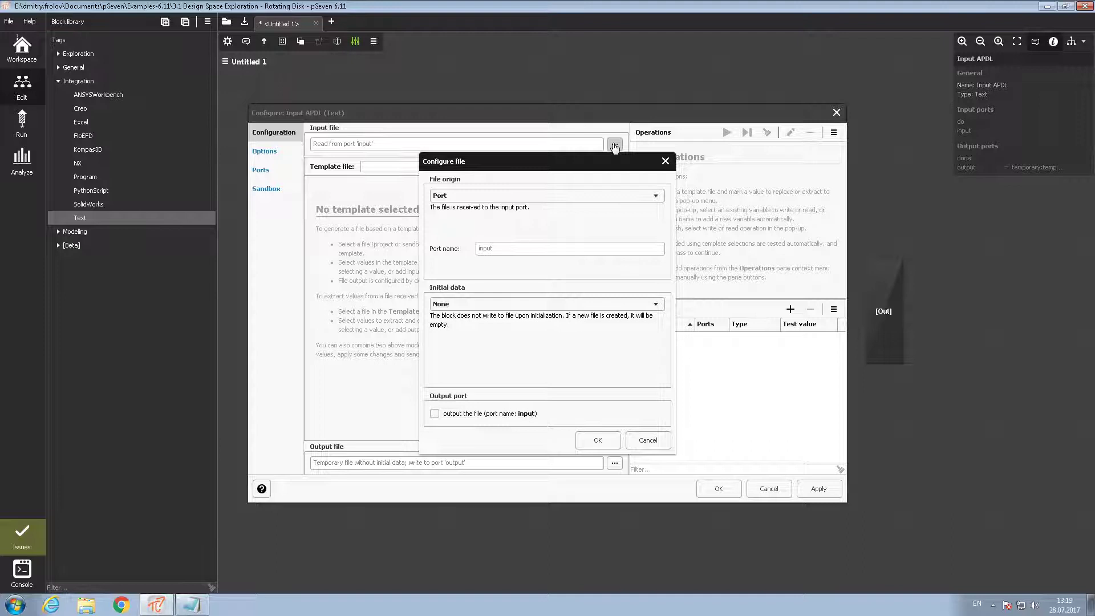
pyautogui.click(628, 199)
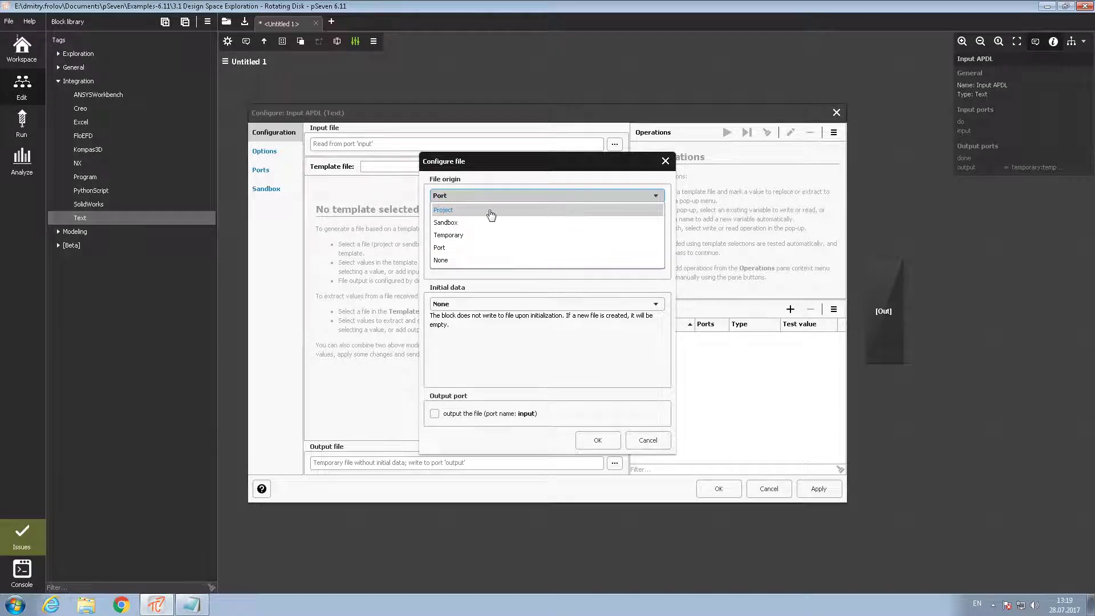
pyautogui.click(444, 210)
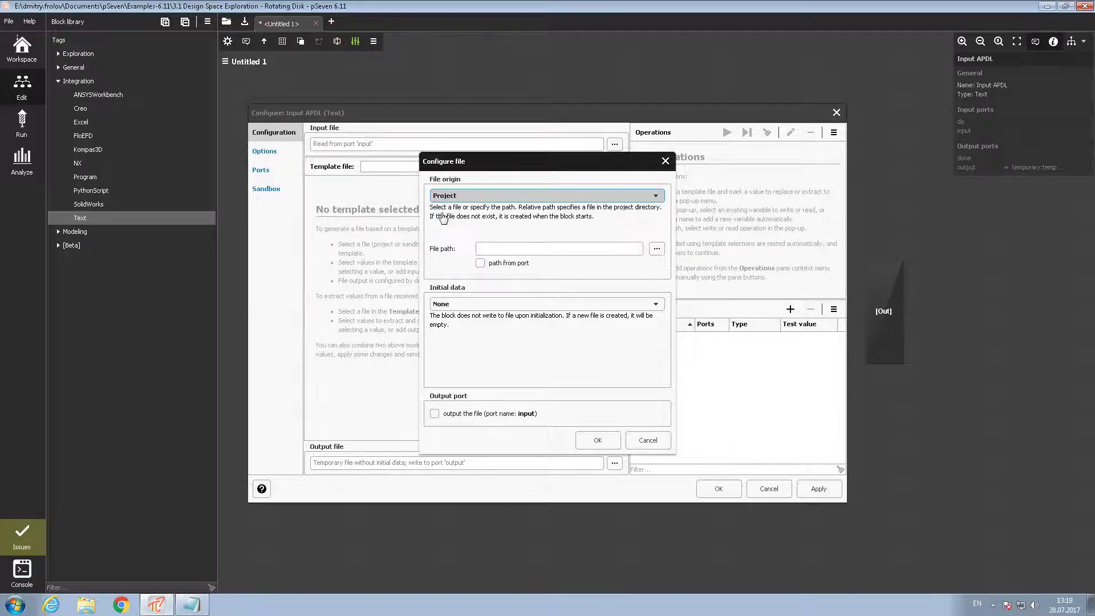
pyautogui.click(656, 249)
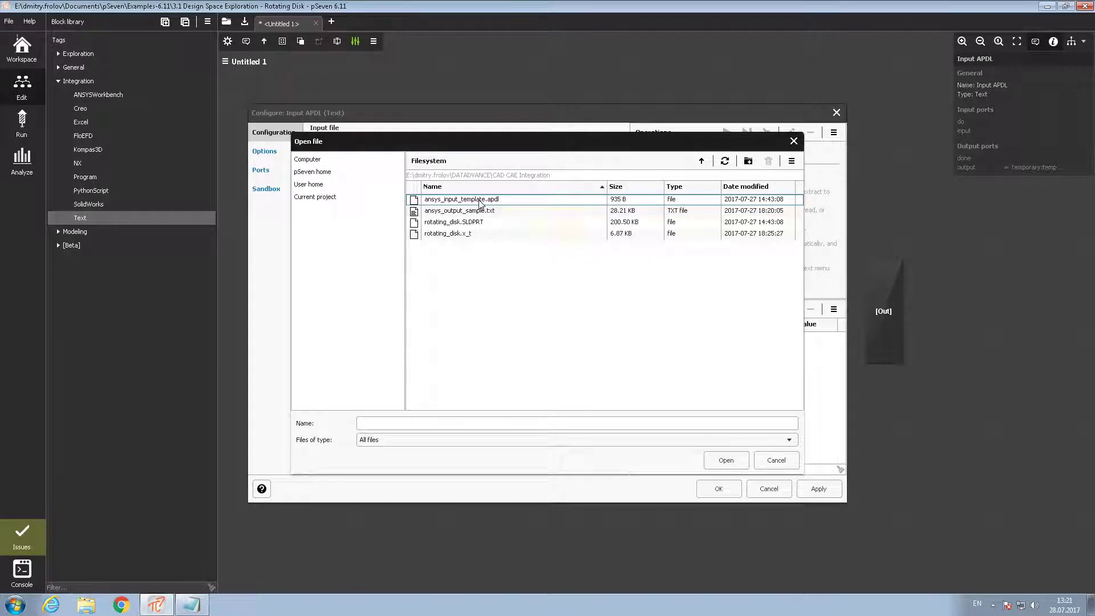
pyautogui.click(479, 201)
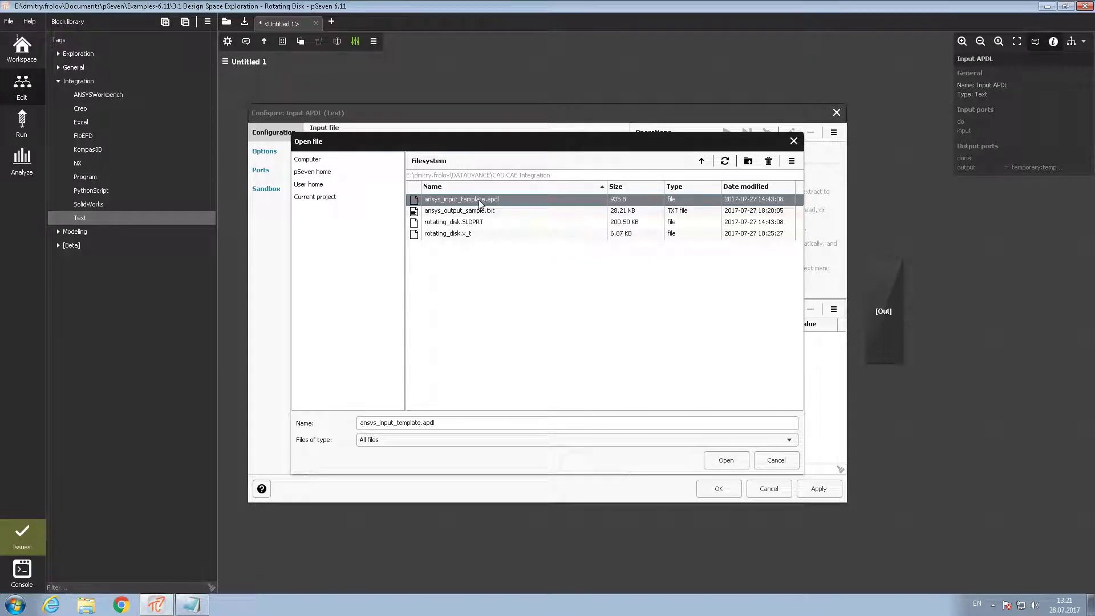
pyautogui.click(734, 465)
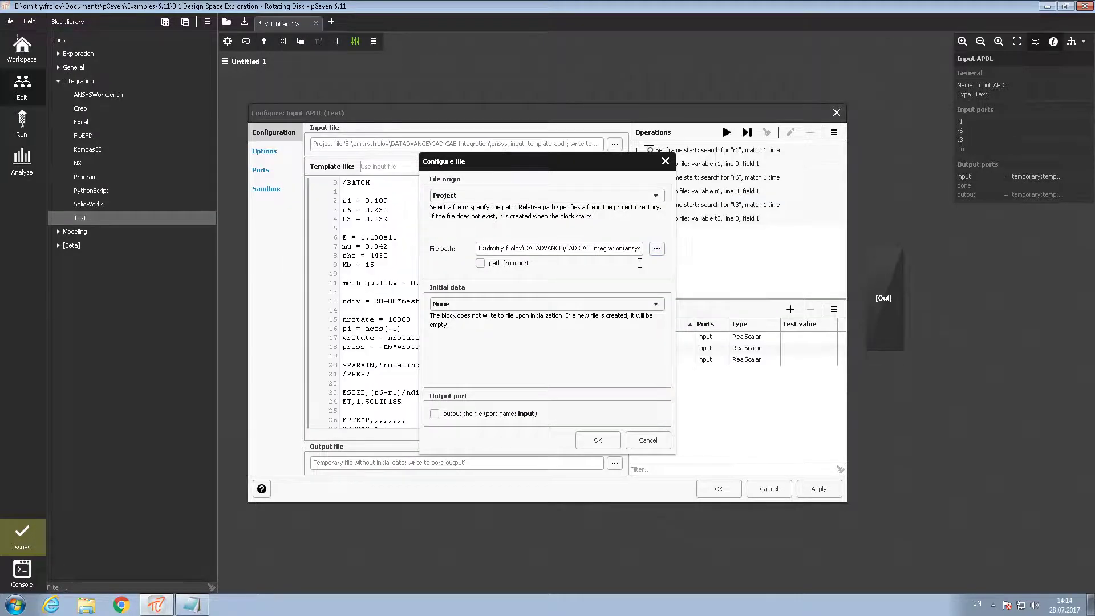
pyautogui.click(612, 441)
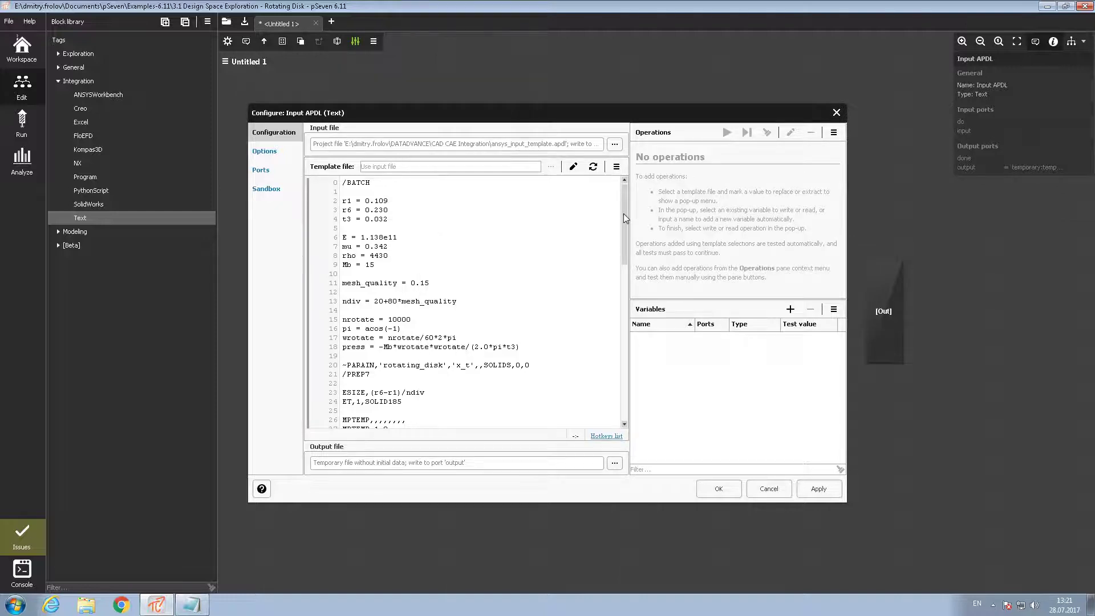
# - Bind template values 0.109, 0.230 and 0.032 to input variables r1, r6 and t3, then save
pyautogui.moveTo(624, 213); pyautogui.dragTo(624, 390)
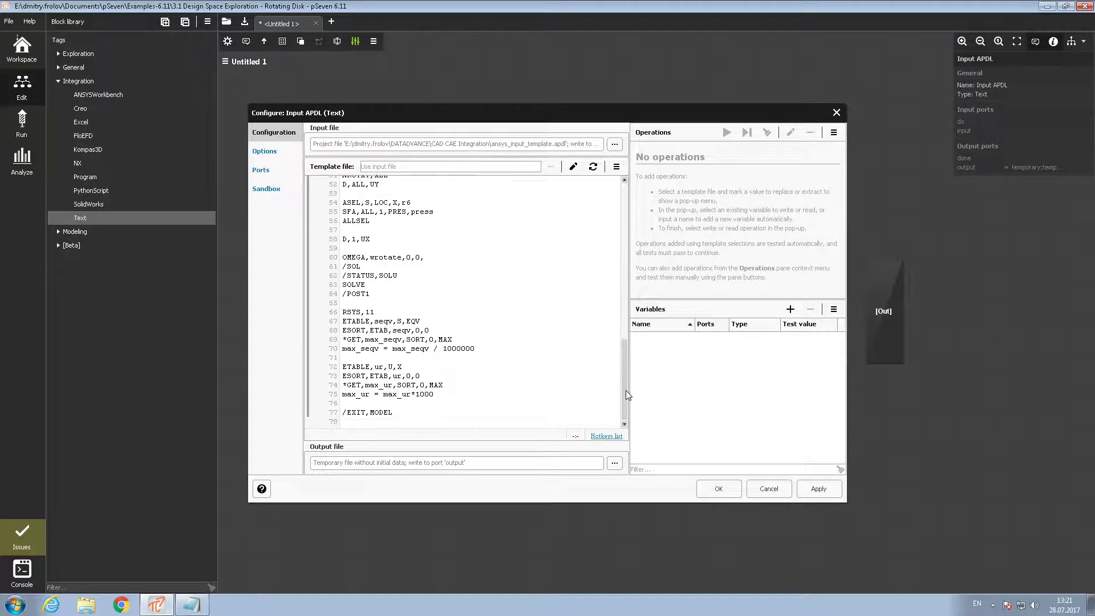
pyautogui.moveTo(620, 346); pyautogui.dragTo(626, 184)
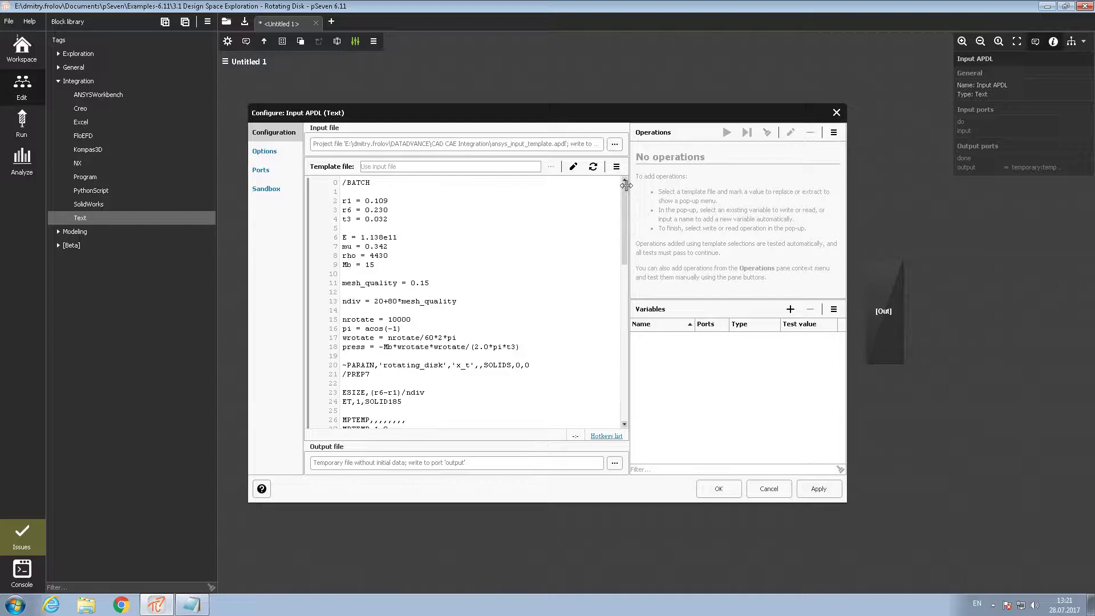
pyautogui.moveTo(387, 200); pyautogui.dragTo(365, 200)
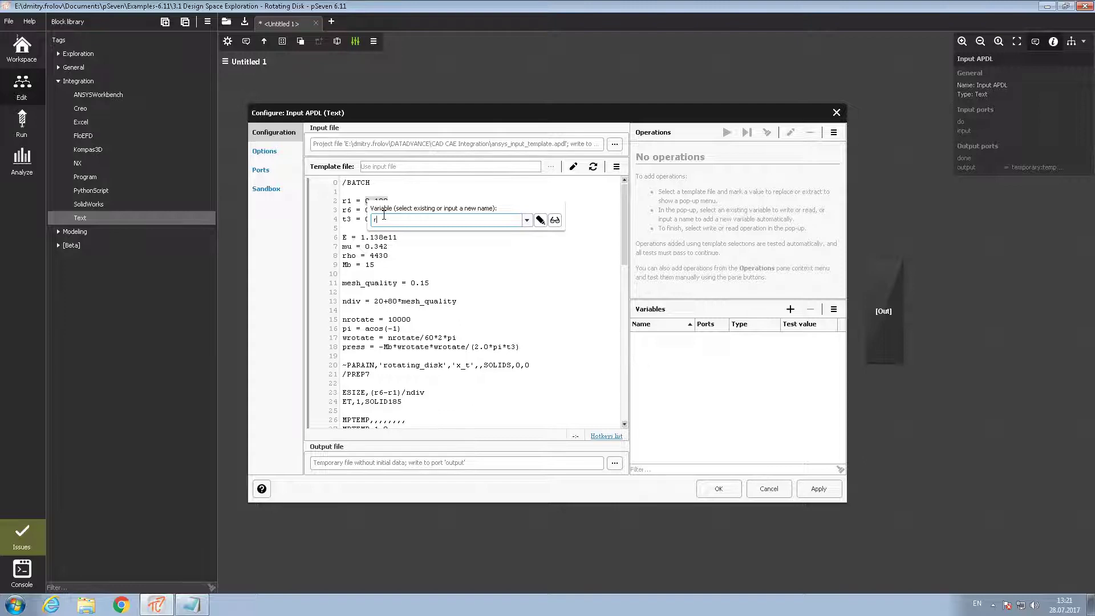
pyautogui.click(540, 220)
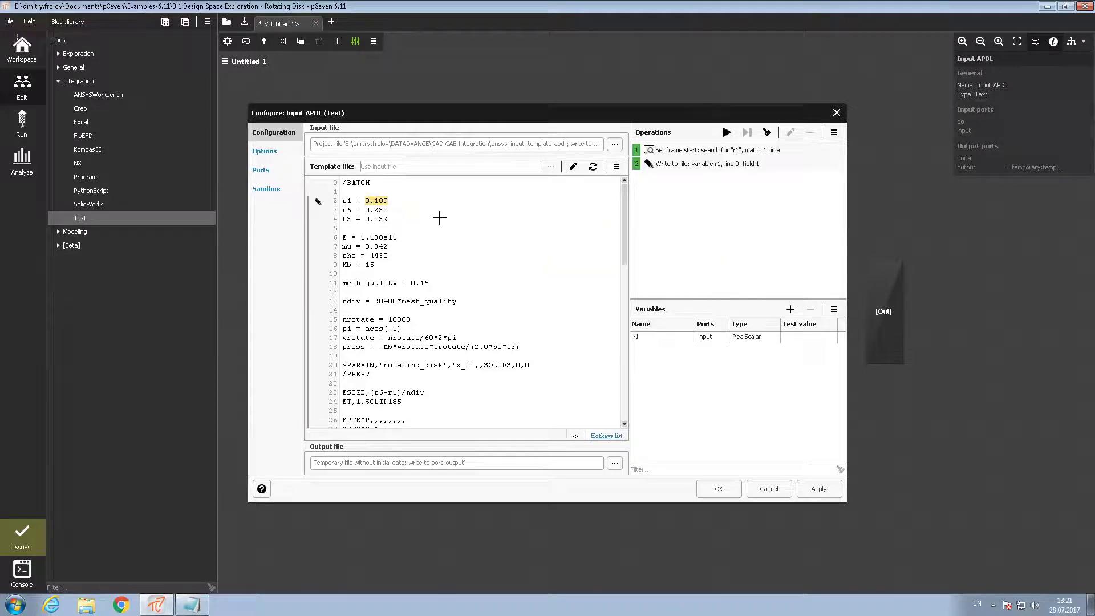
pyautogui.moveTo(386, 210); pyautogui.dragTo(365, 211)
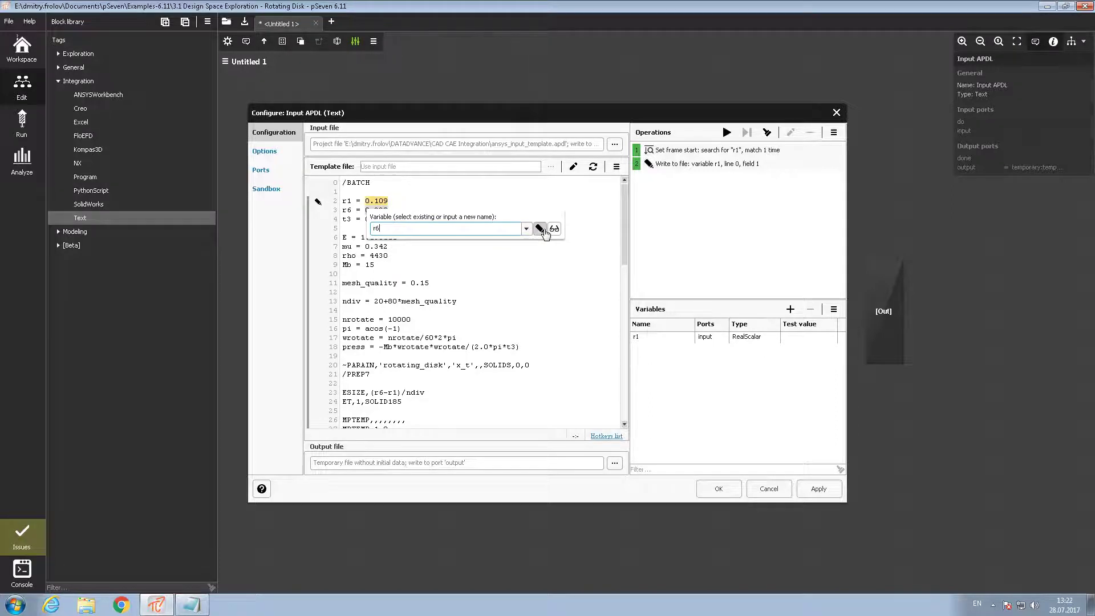
pyautogui.click(539, 229)
pyautogui.moveTo(388, 219); pyautogui.dragTo(365, 219)
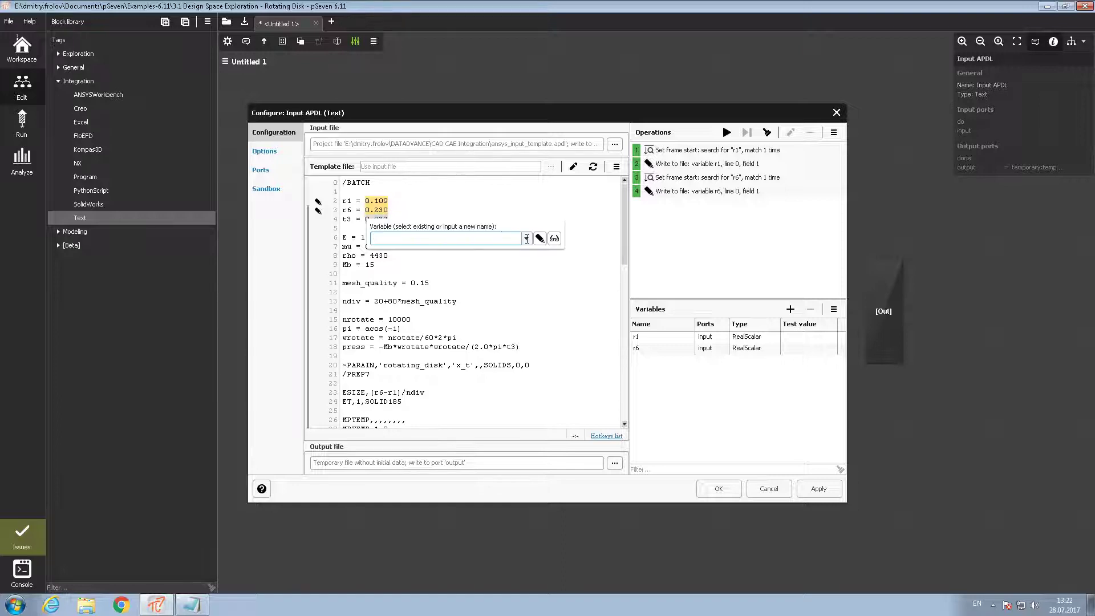
pyautogui.write('t3')
pyautogui.click(539, 239)
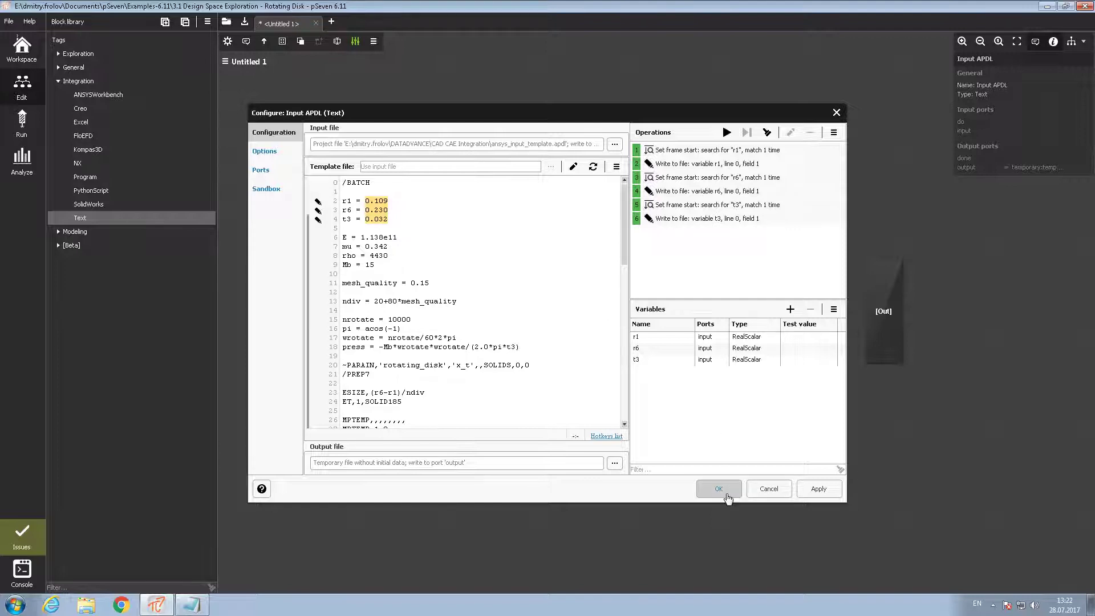
pyautogui.click(719, 489)
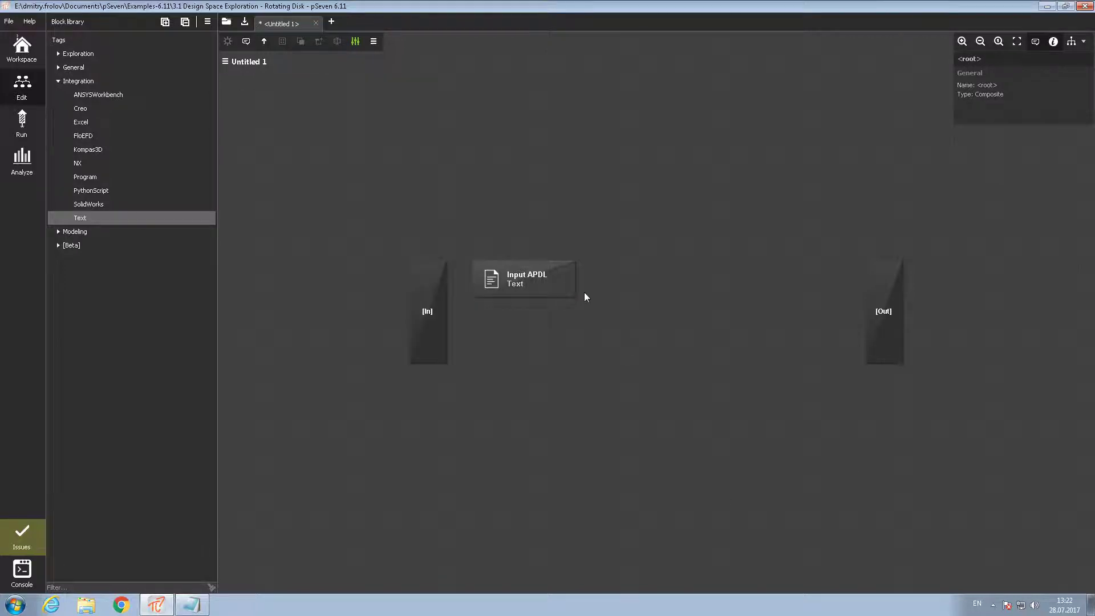
# - Add a SolidWorks block named 'CAD Model' and bring up its document file settings
pyautogui.moveTo(96, 204); pyautogui.dragTo(495, 355)
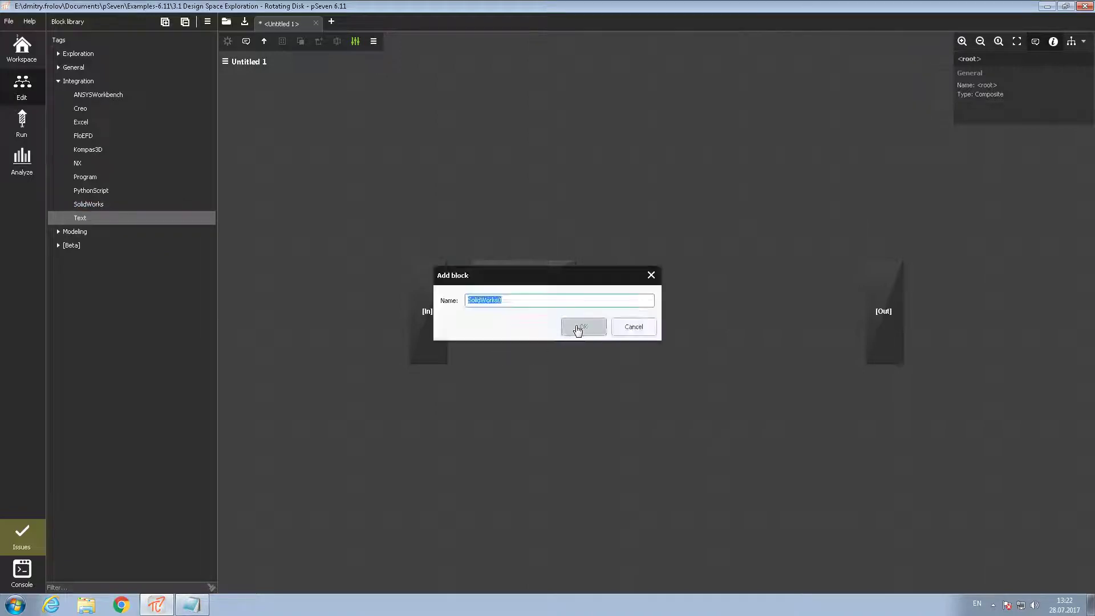
pyautogui.write('CAD Model')
pyautogui.click(577, 329)
pyautogui.moveTo(589, 357); pyautogui.dragTo(567, 328)
pyautogui.doubleClick(565, 341)
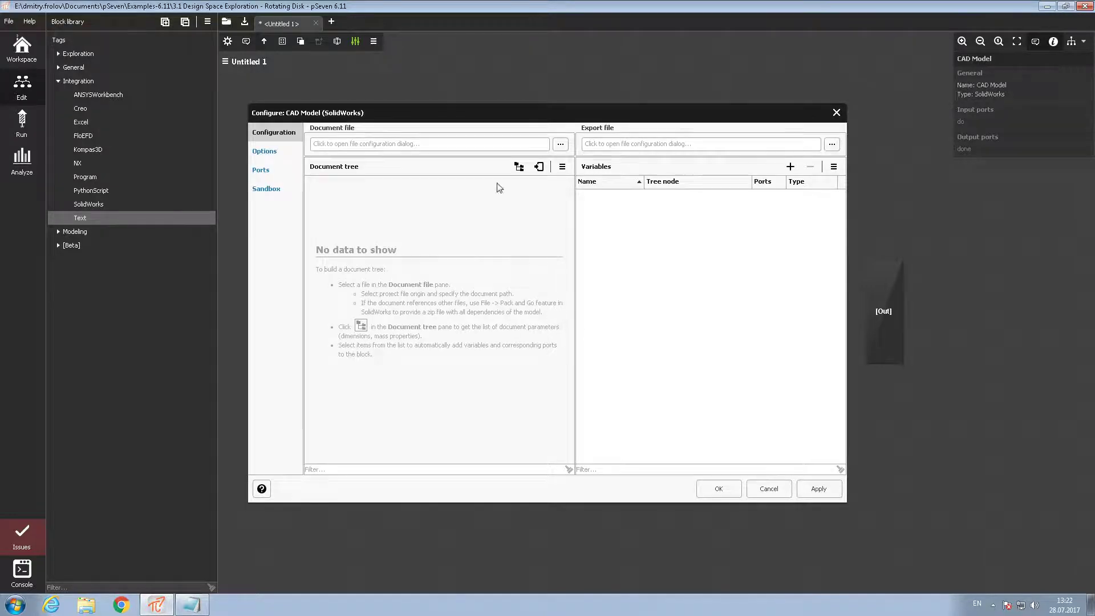
pyautogui.click(561, 147)
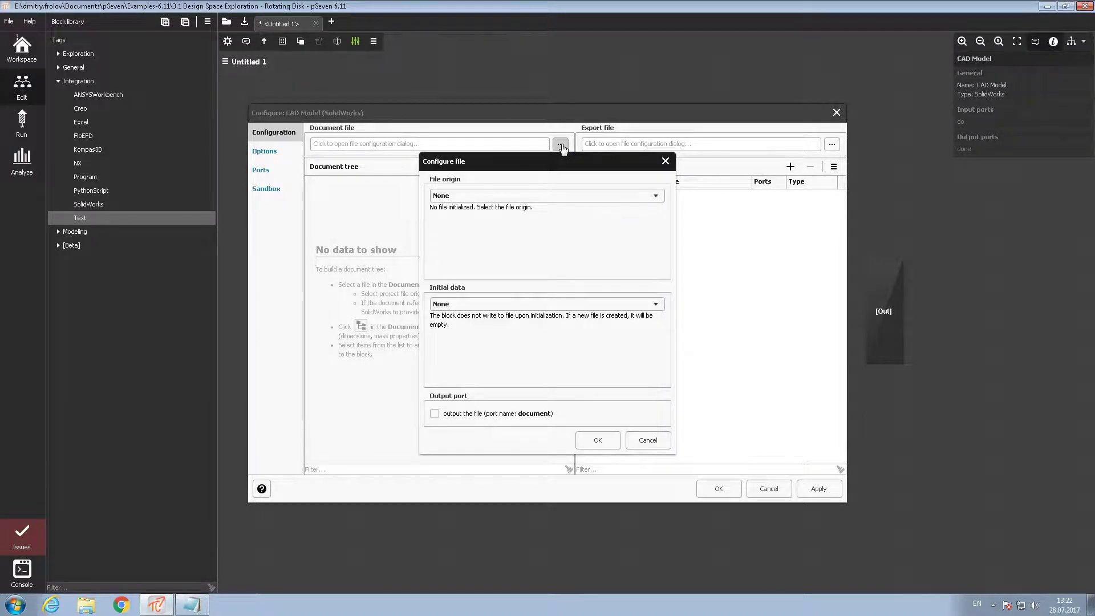
# - Set the CAD Model document file to the project's rotating_disk.SLDPRT
pyautogui.click(491, 201)
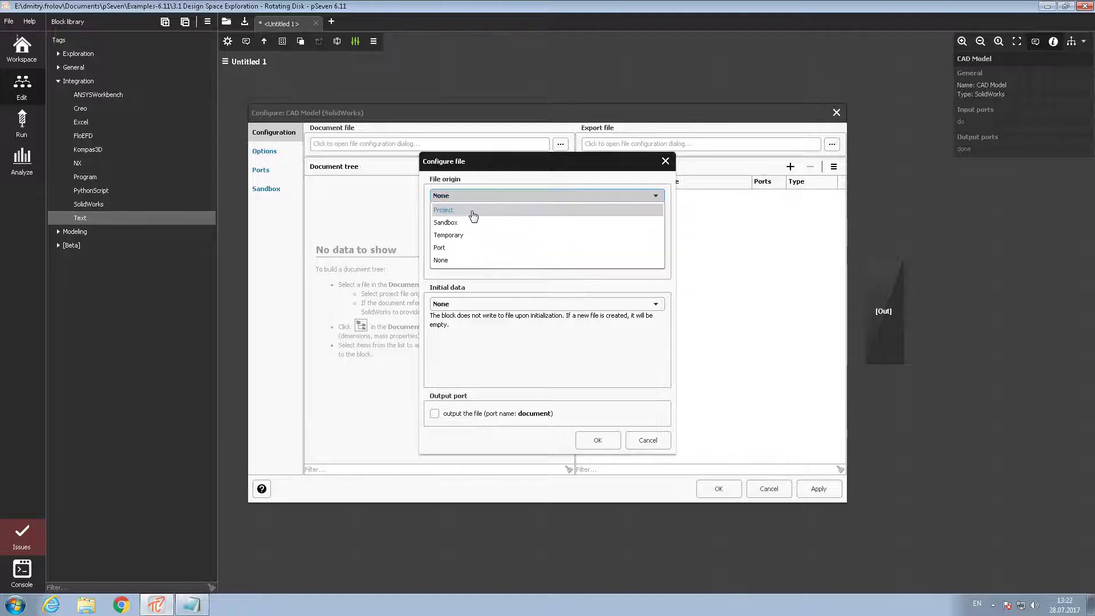
pyautogui.click(452, 211)
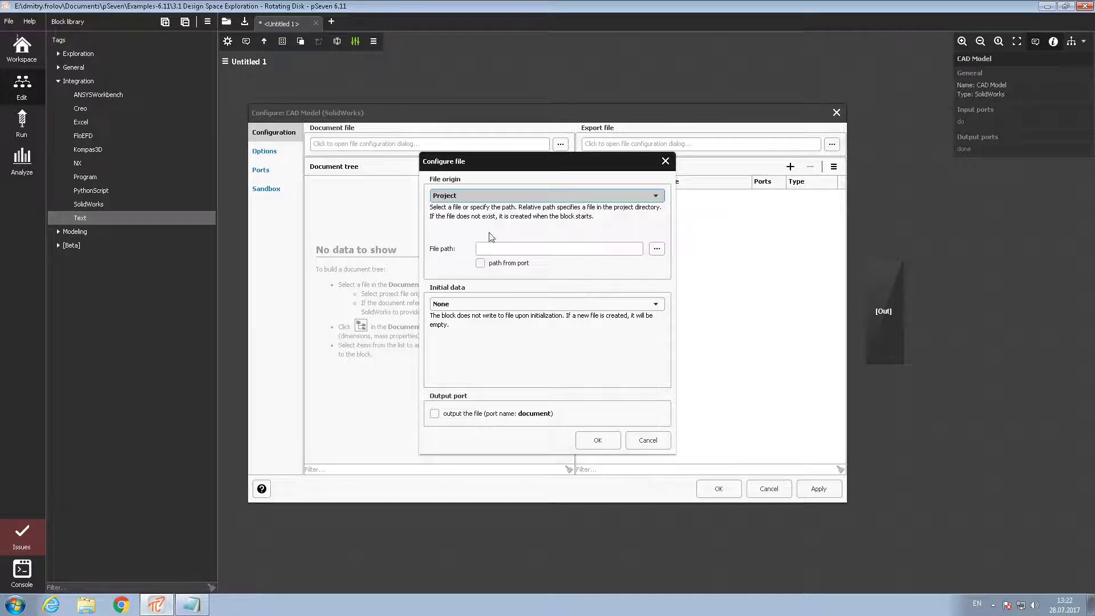
pyautogui.click(655, 250)
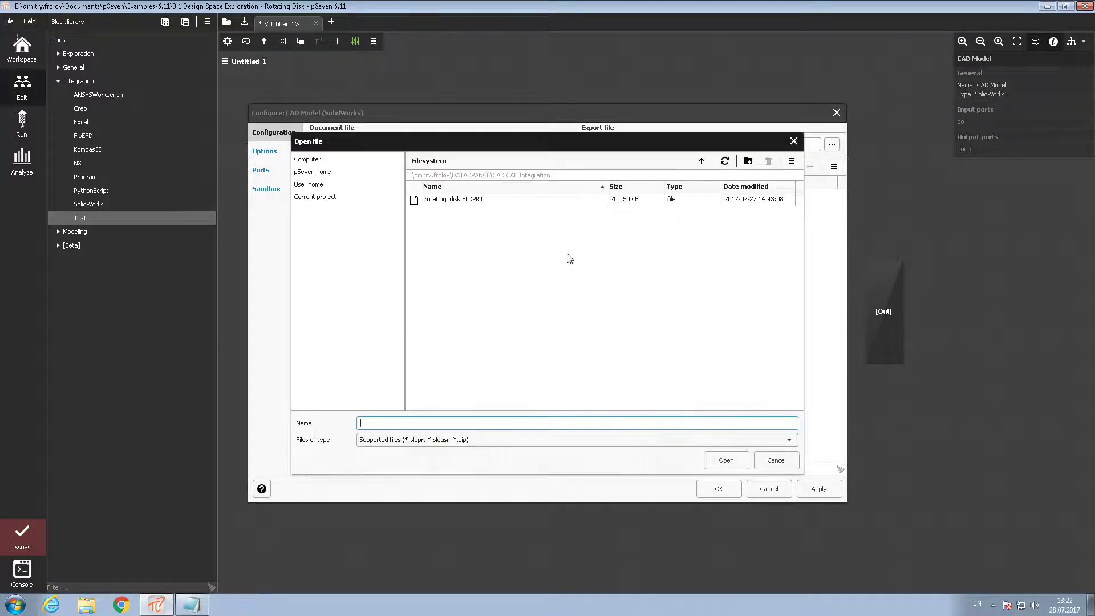
pyautogui.click(474, 202)
pyautogui.click(726, 460)
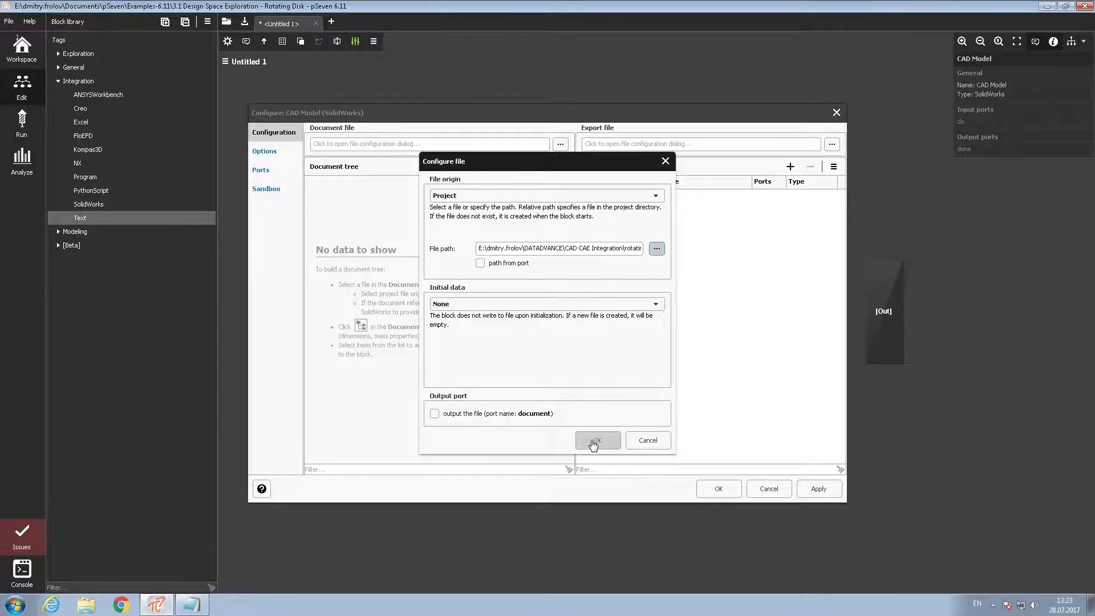
pyautogui.click(593, 442)
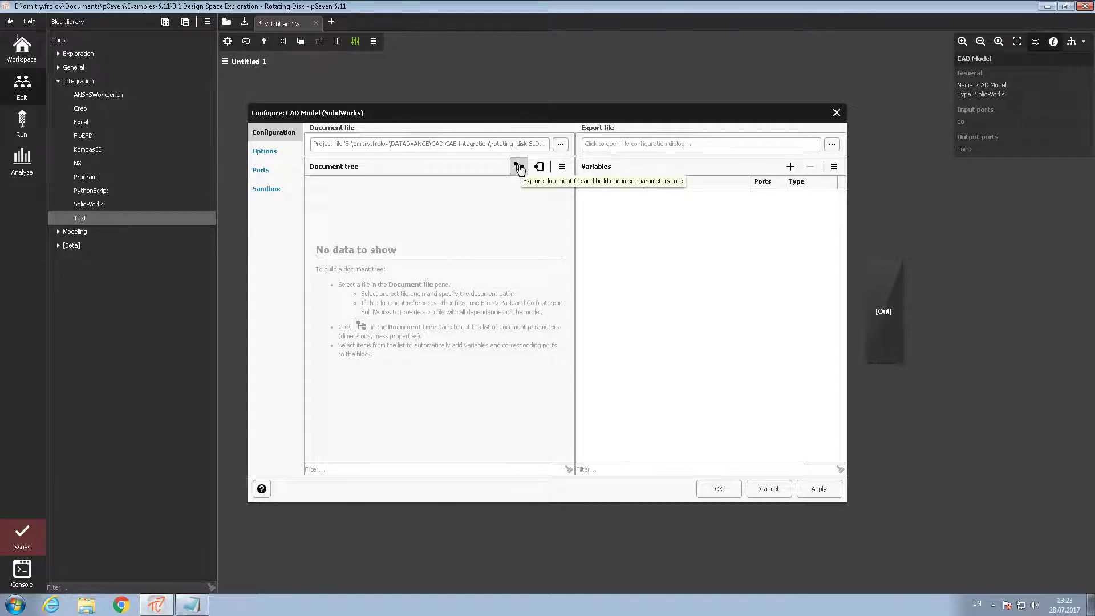
# - Build the part's parameter tree and add Sketch1 dimensions D1, D6 and D9 as inputs
pyautogui.click(519, 167)
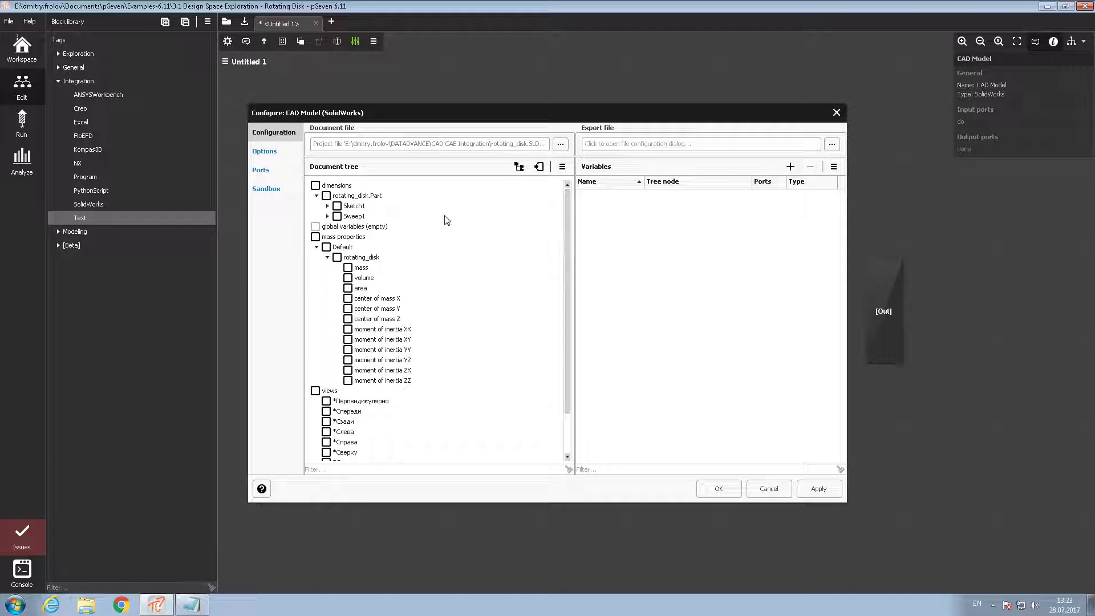
pyautogui.click(327, 206)
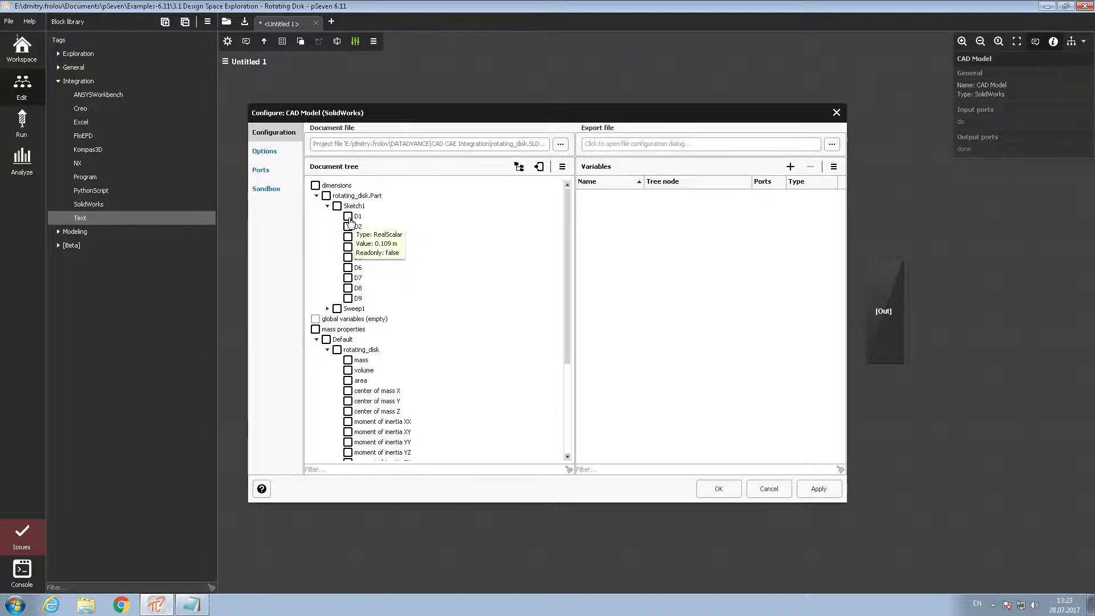
pyautogui.click(348, 217)
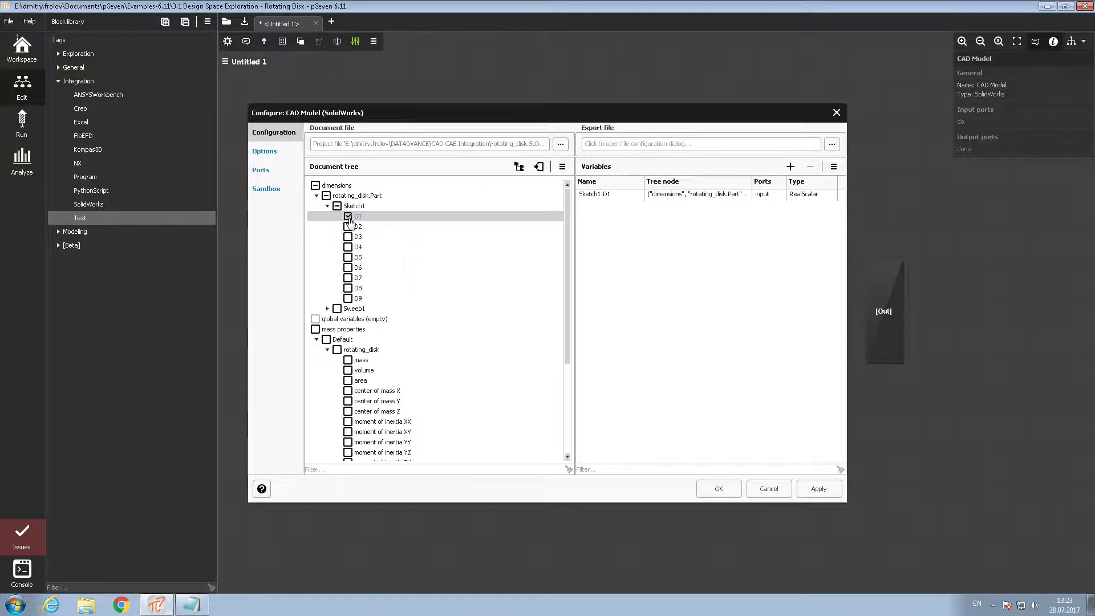
pyautogui.click(348, 267)
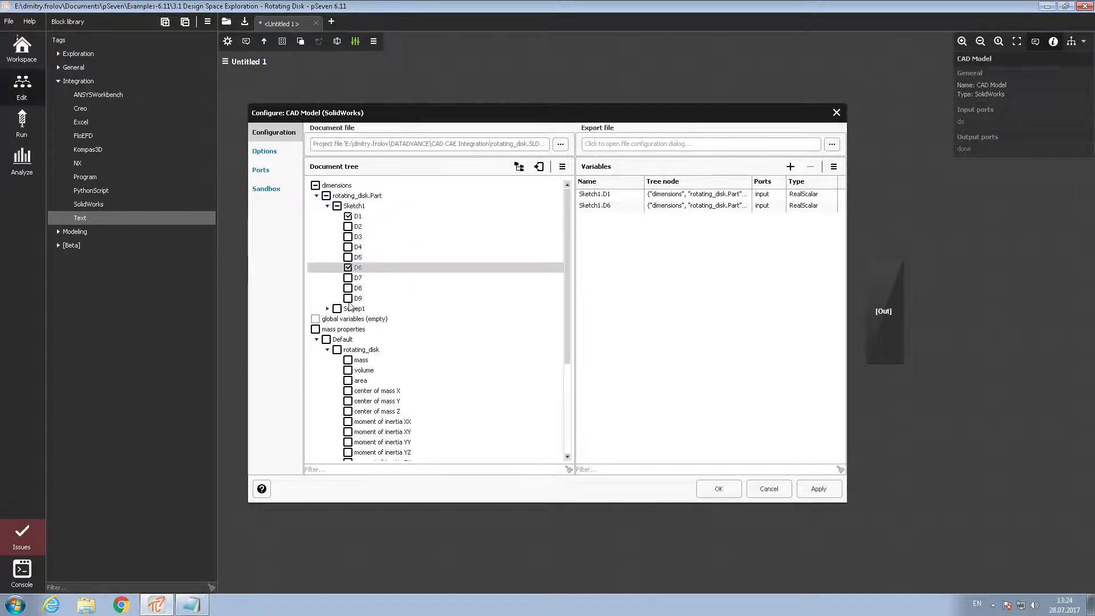
pyautogui.click(348, 299)
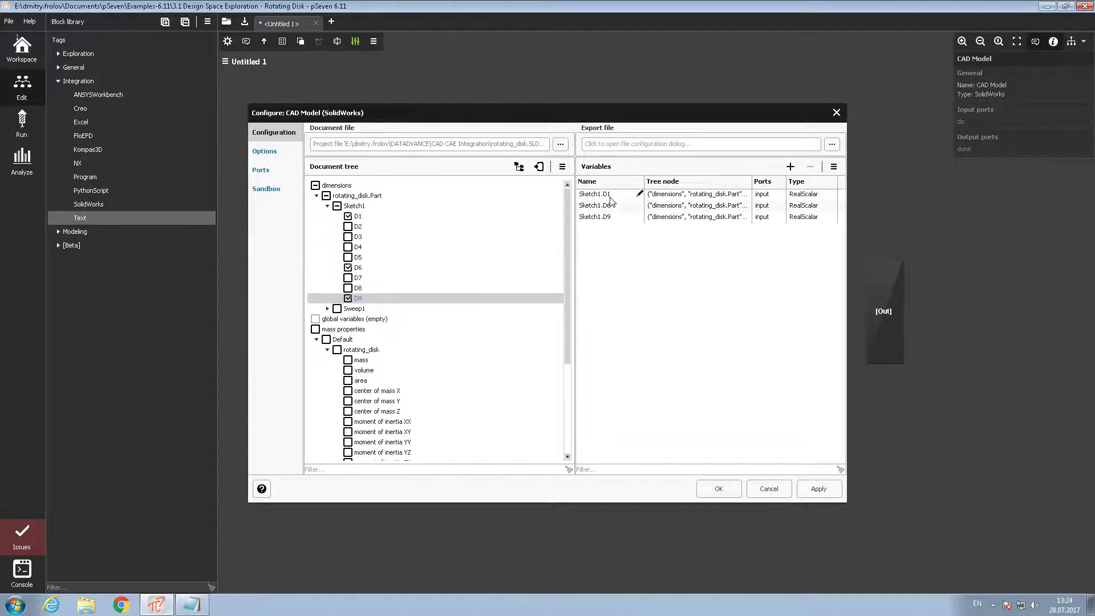
# - Rename the dimension variables to r1, r6 and t3, and add mass as an output
pyautogui.doubleClick(639, 195)
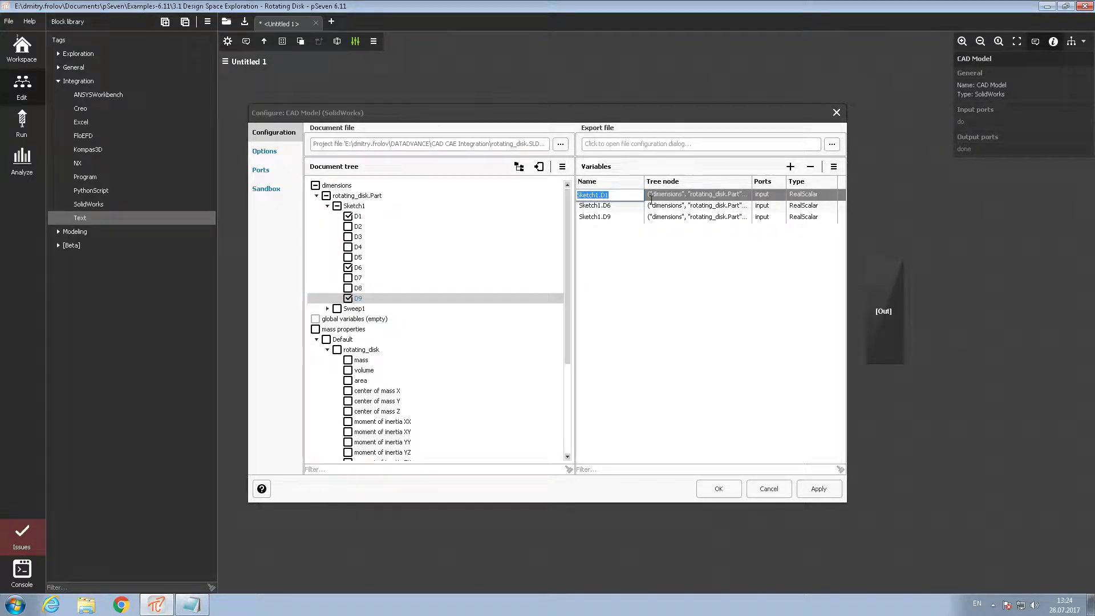
pyautogui.write('r')
pyautogui.press('Return')
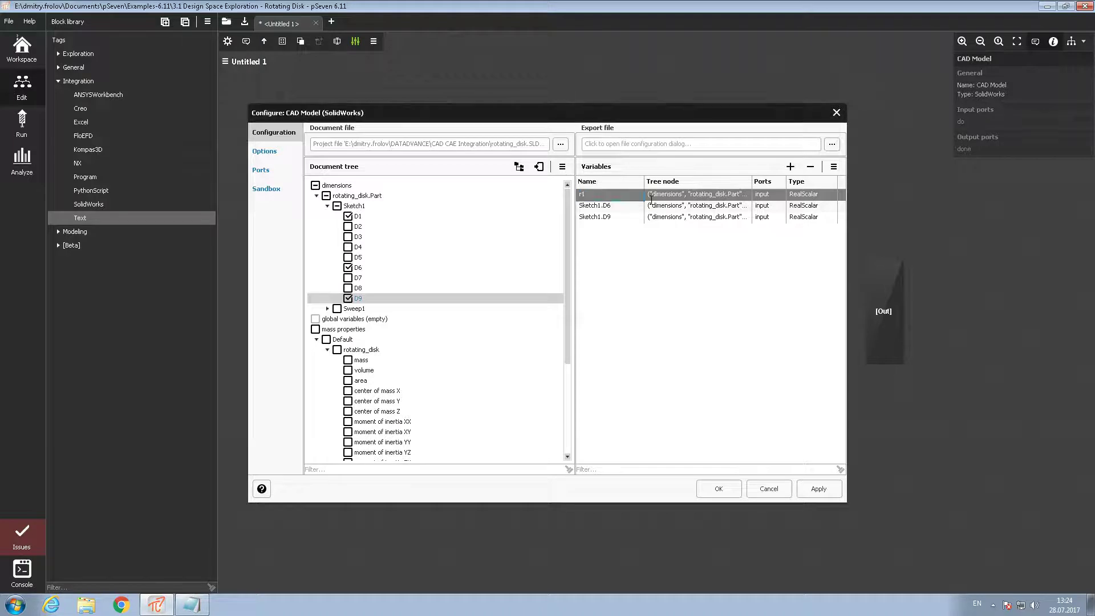
pyautogui.doubleClick(618, 207)
pyautogui.write('r6')
pyautogui.press('Return')
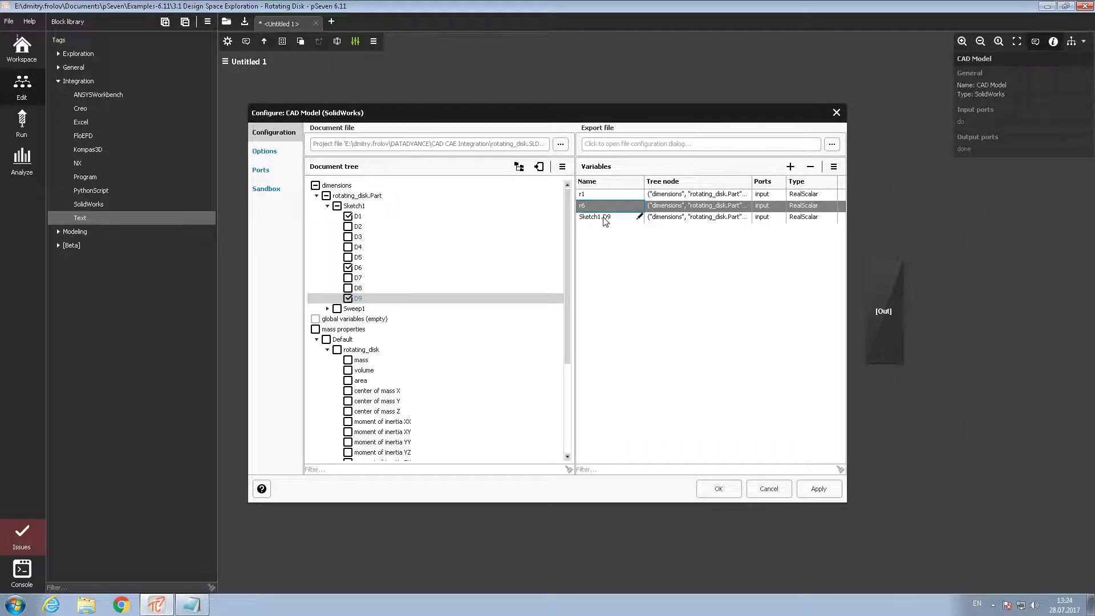
pyautogui.doubleClick(603, 218)
pyautogui.write('t3')
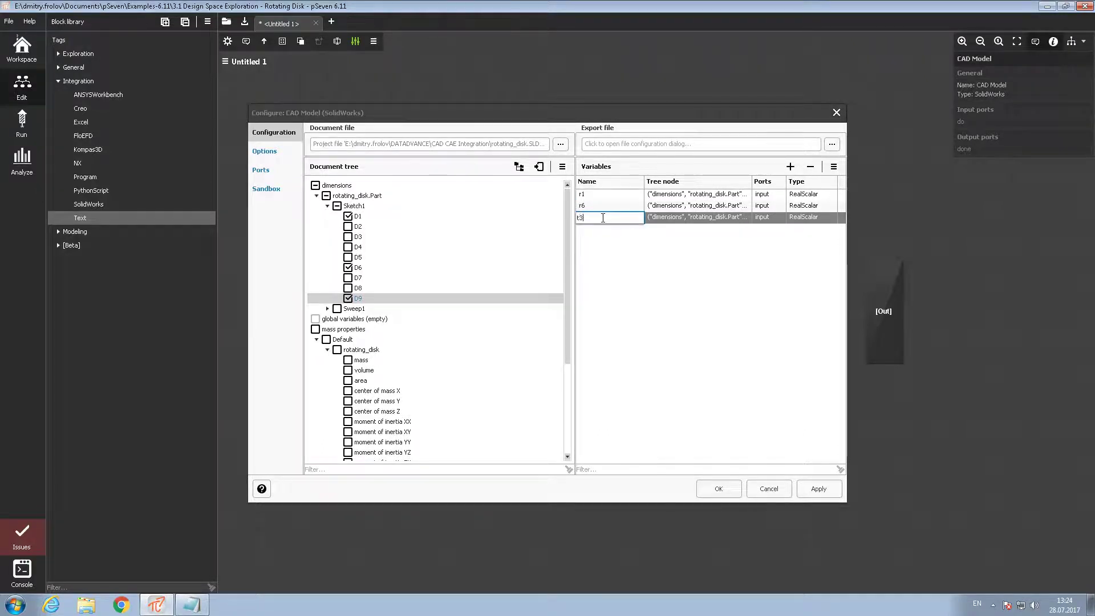
pyautogui.press('Return')
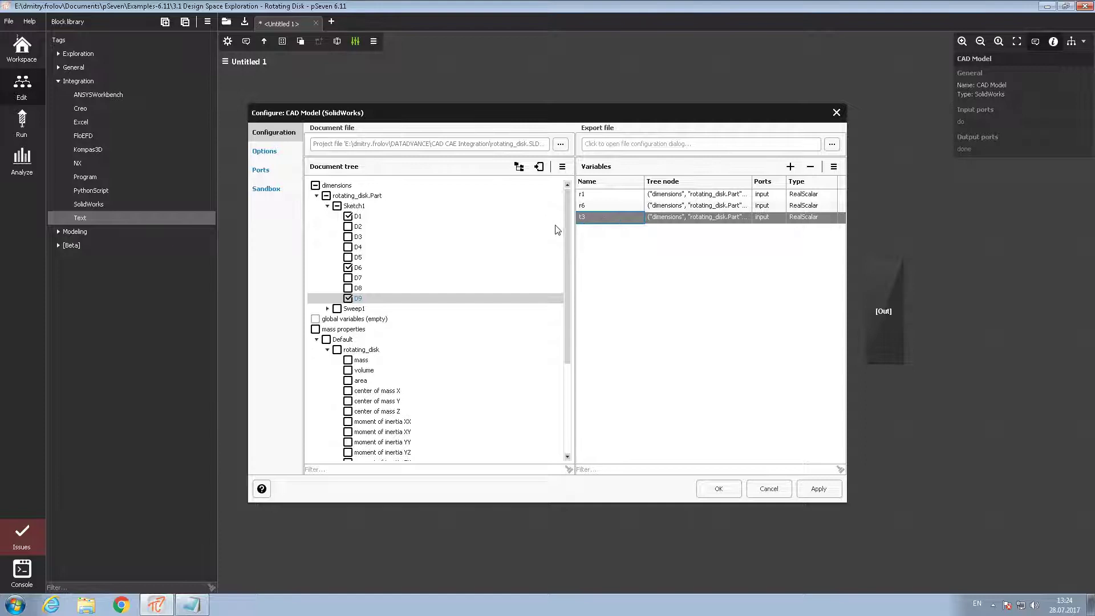
pyautogui.moveTo(567, 238); pyautogui.dragTo(569, 364)
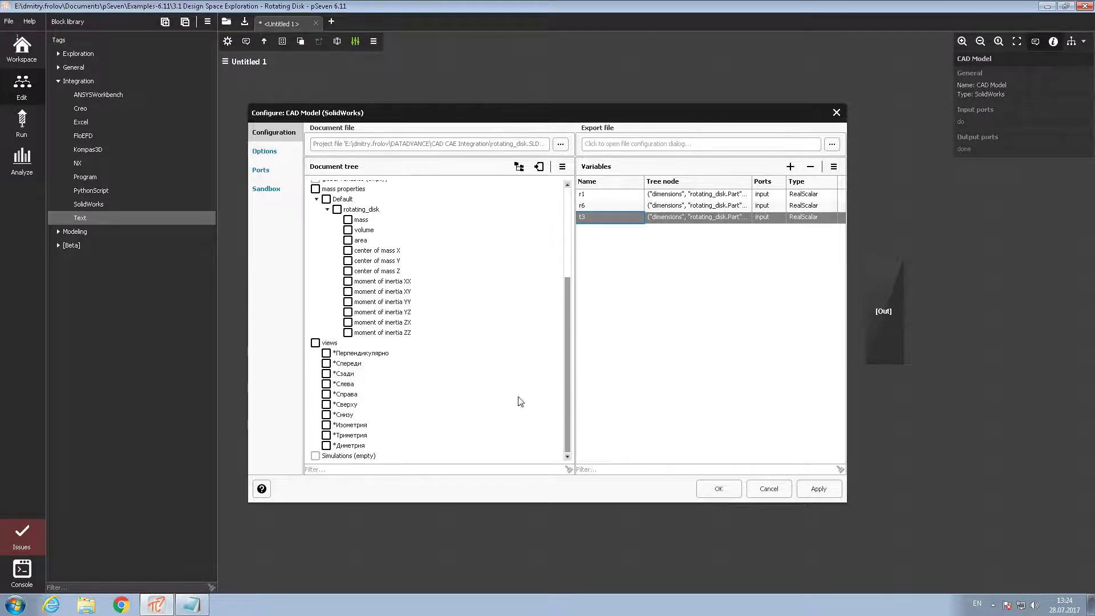
pyautogui.click(348, 221)
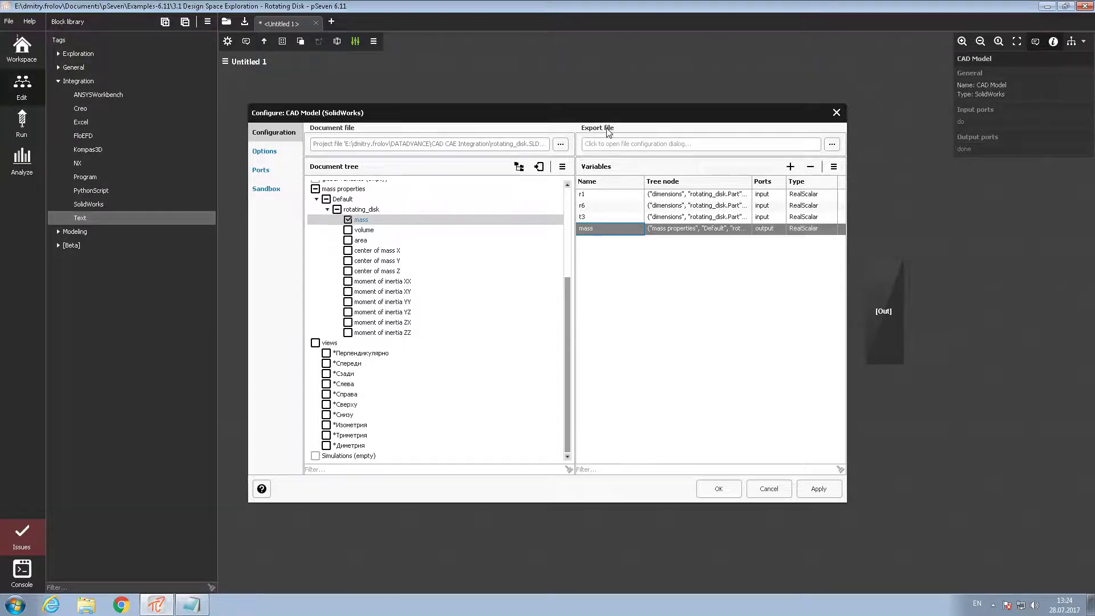
# - Export the model as Parasolid rotating_disk.x_t in the project, output it on a port, and save
pyautogui.click(832, 144)
pyautogui.click(539, 197)
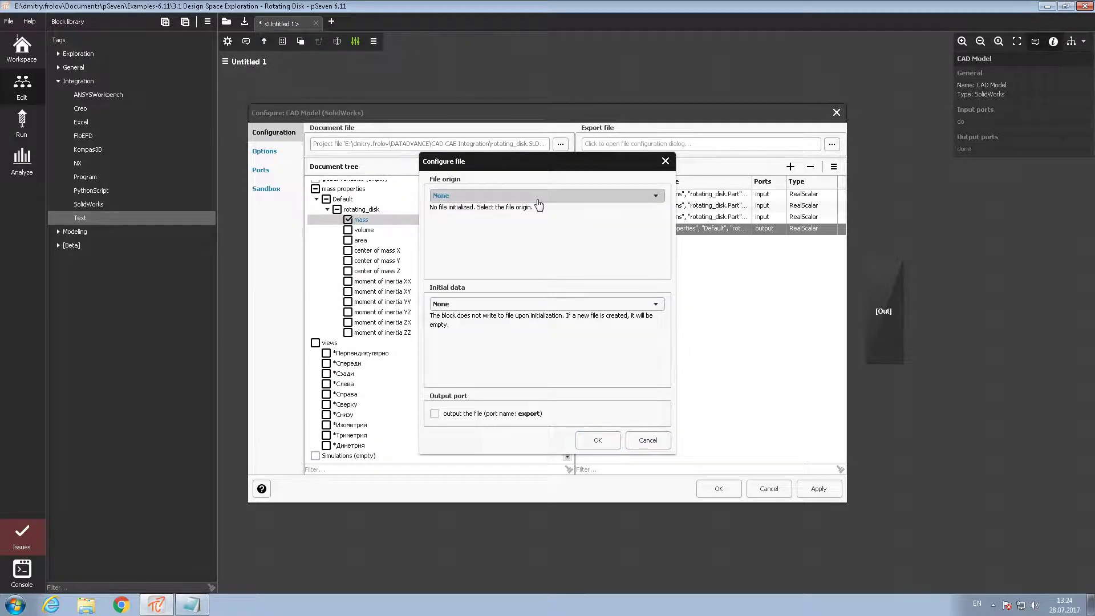
pyautogui.click(520, 210)
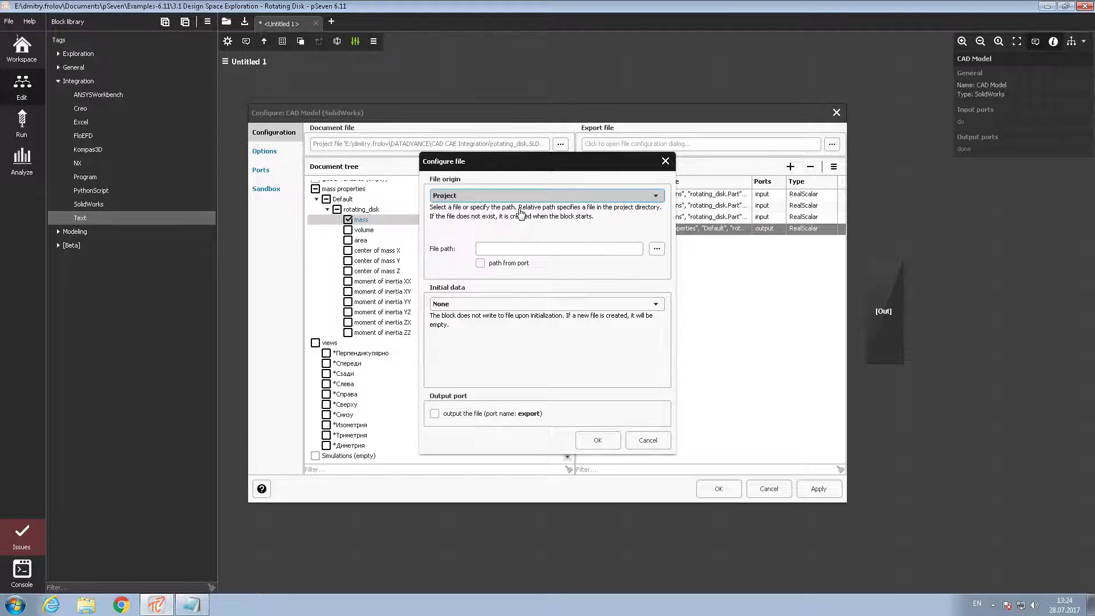
pyautogui.click(657, 254)
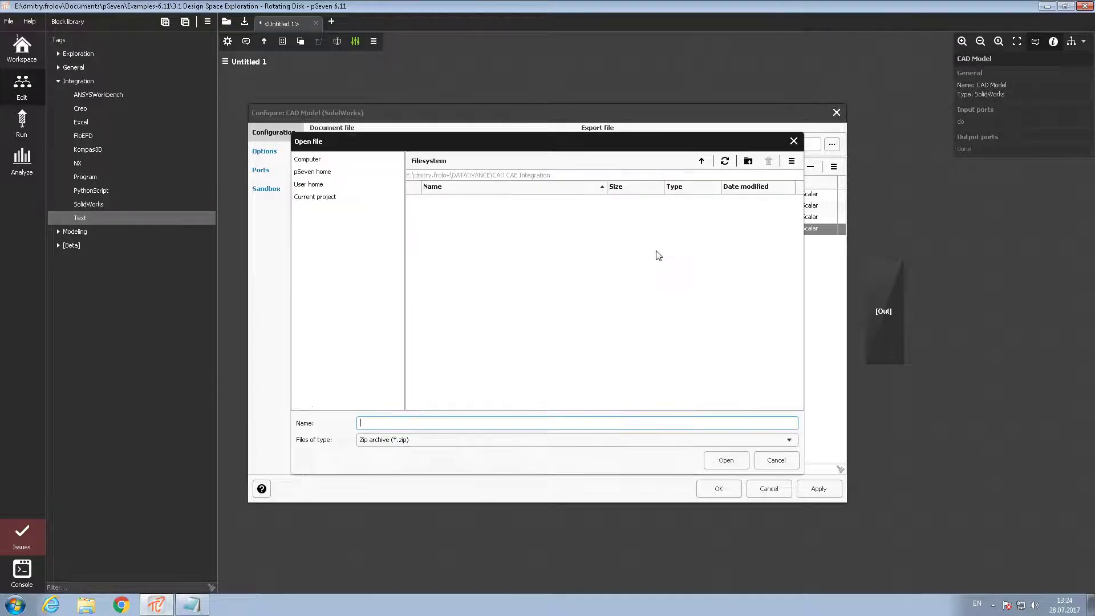
pyautogui.click(487, 445)
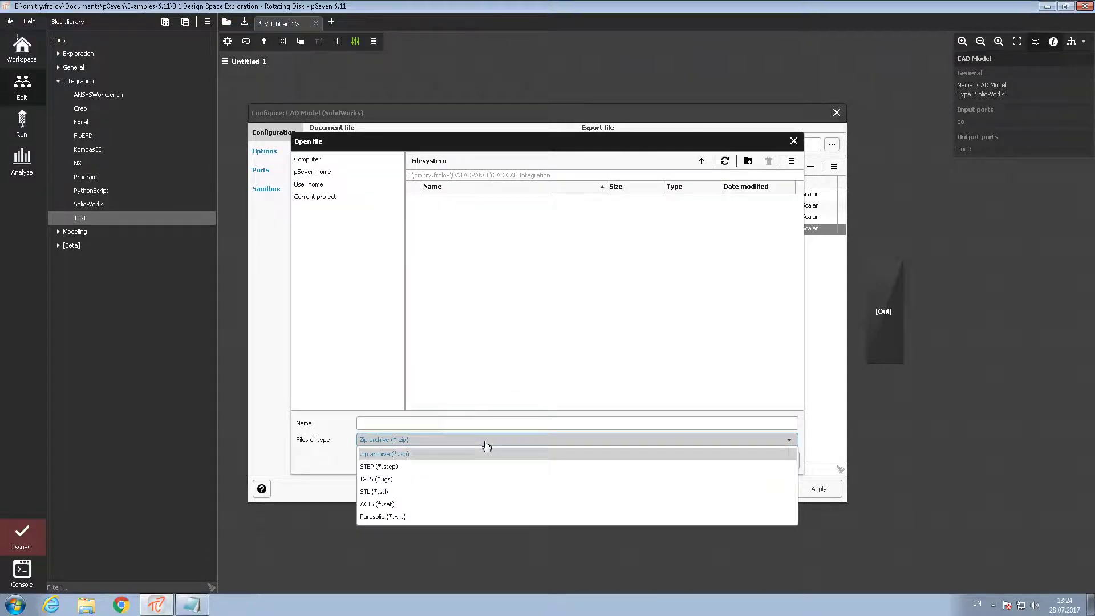
pyautogui.click(393, 516)
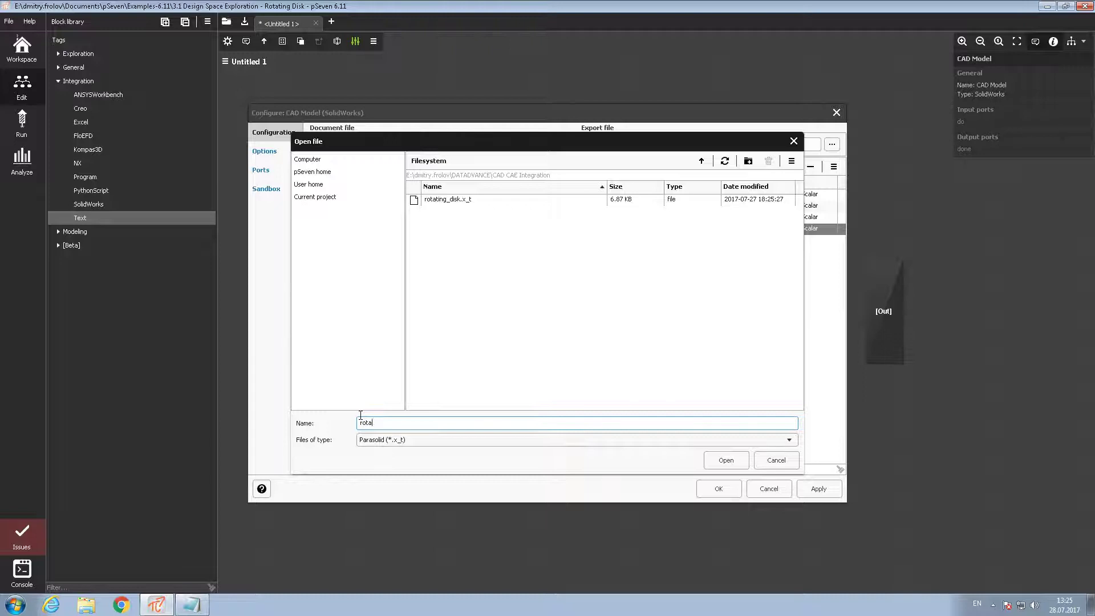
pyautogui.write('_disk')
pyautogui.click(722, 463)
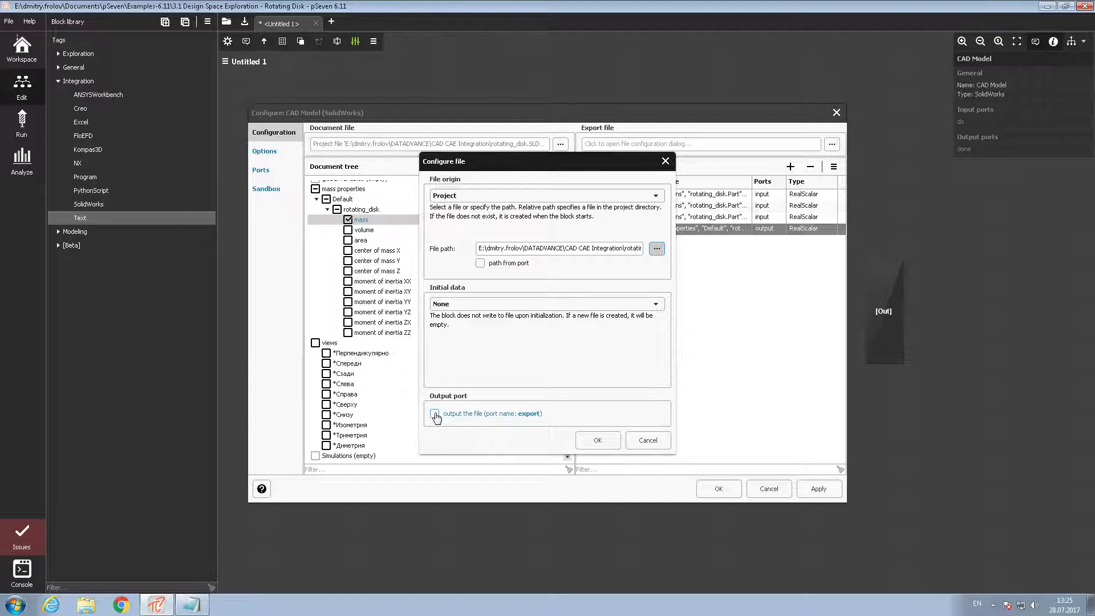
pyautogui.click(434, 414)
pyautogui.click(597, 443)
pyautogui.click(718, 489)
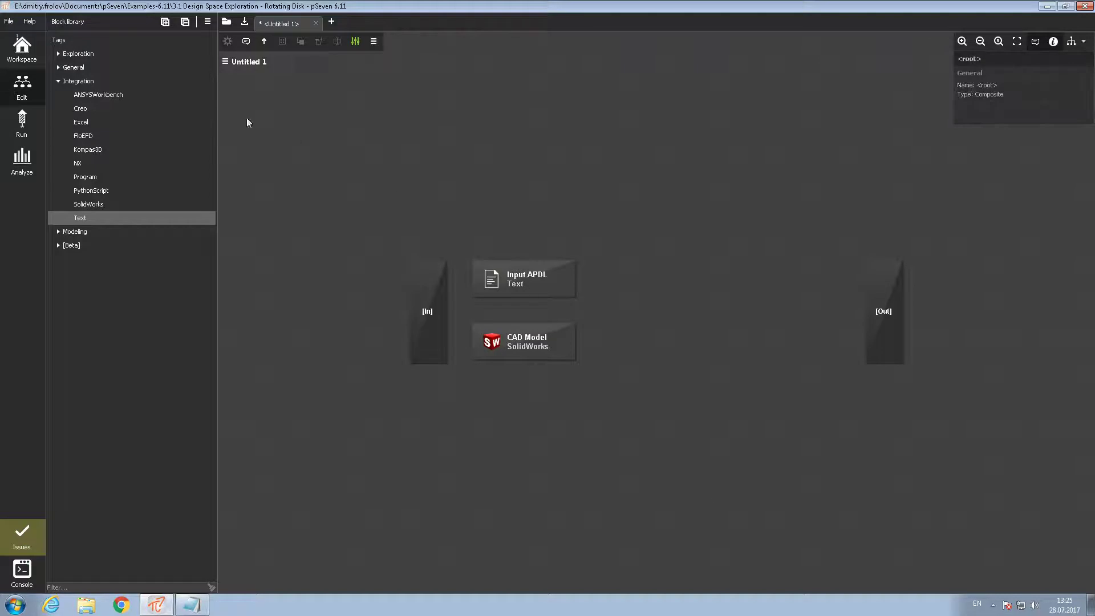
# - Add a Program block named 'ANSYS MADPL' right of CAD Model and open its configuration
pyautogui.moveTo(81, 181); pyautogui.dragTo(621, 313)
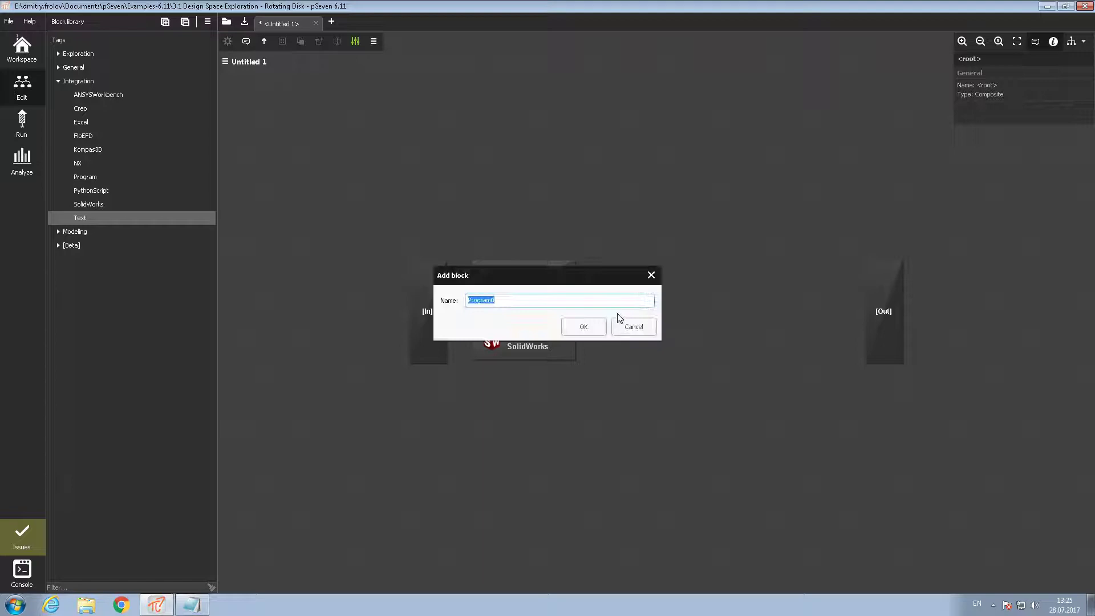
pyautogui.click(585, 329)
pyautogui.write('ANSYS MADPL')
pyautogui.click(574, 325)
pyautogui.moveTo(701, 341); pyautogui.dragTo(688, 303)
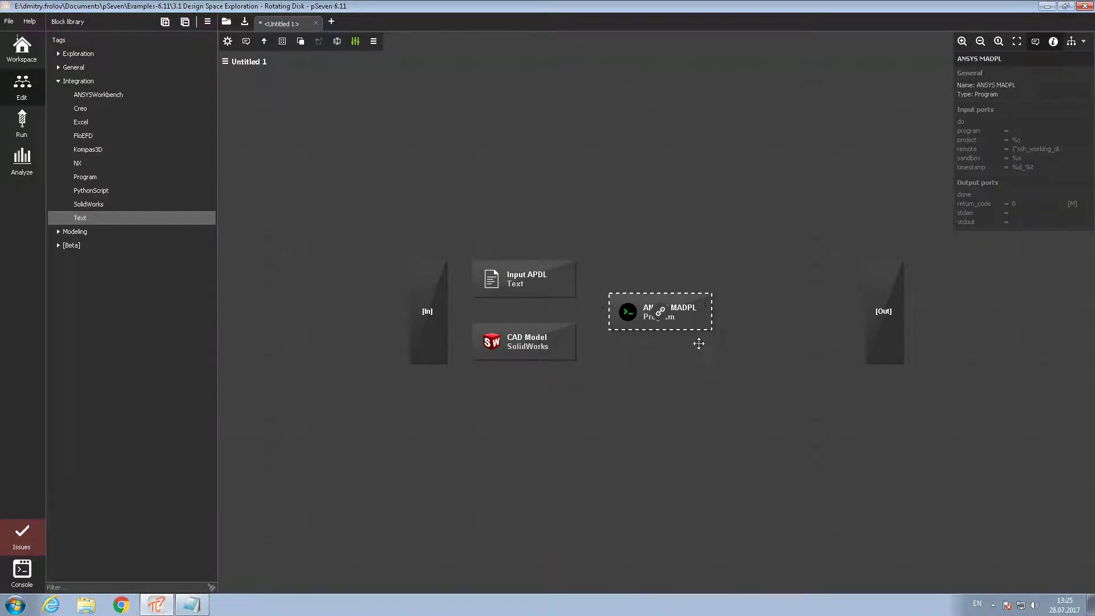
pyautogui.doubleClick(701, 324)
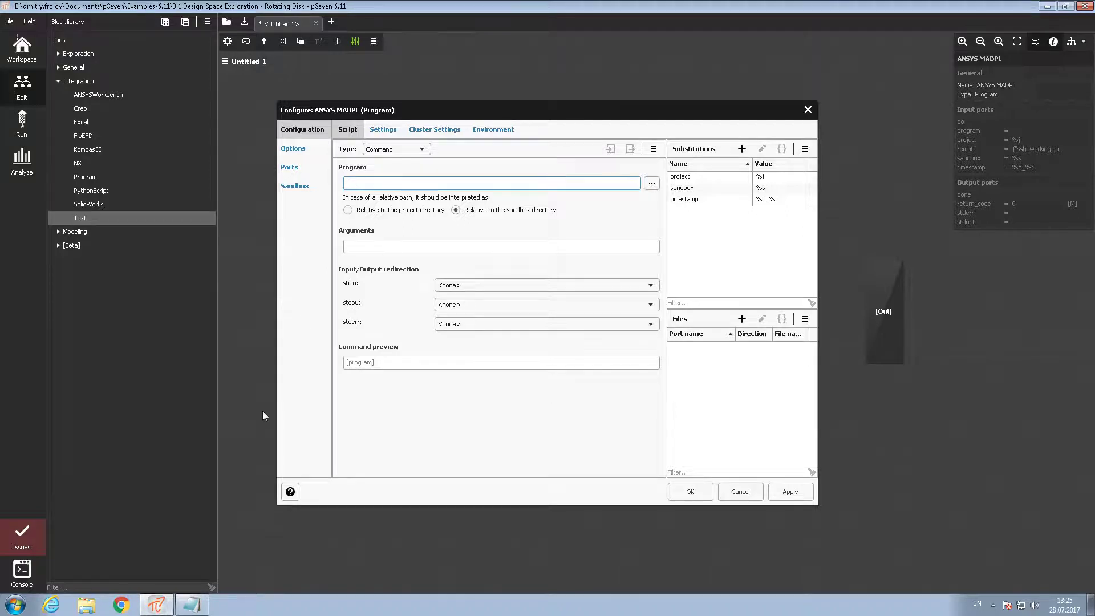
# - Paste the ANSYS171.exe path from the notes into the ANSYS MADPL Program field
pyautogui.hotkey('alt', 'Tab')
pyautogui.moveTo(532, 215); pyautogui.dragTo(236, 218)
pyautogui.hotkey('ctrl', 'c')
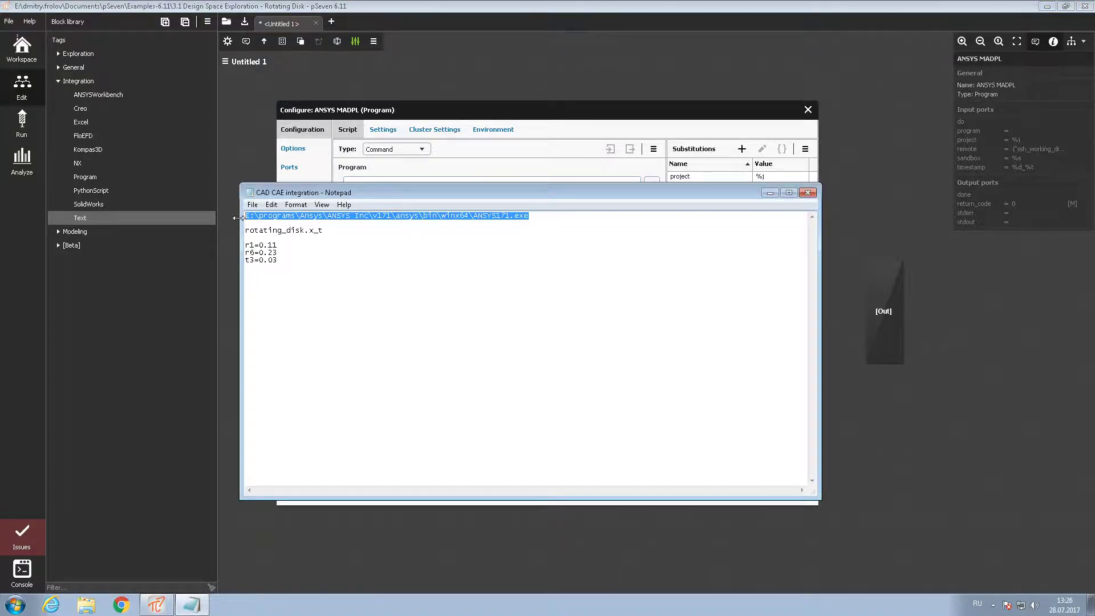
pyautogui.click(769, 193)
pyautogui.click(564, 181)
pyautogui.hotkey('ctrl', 'v')
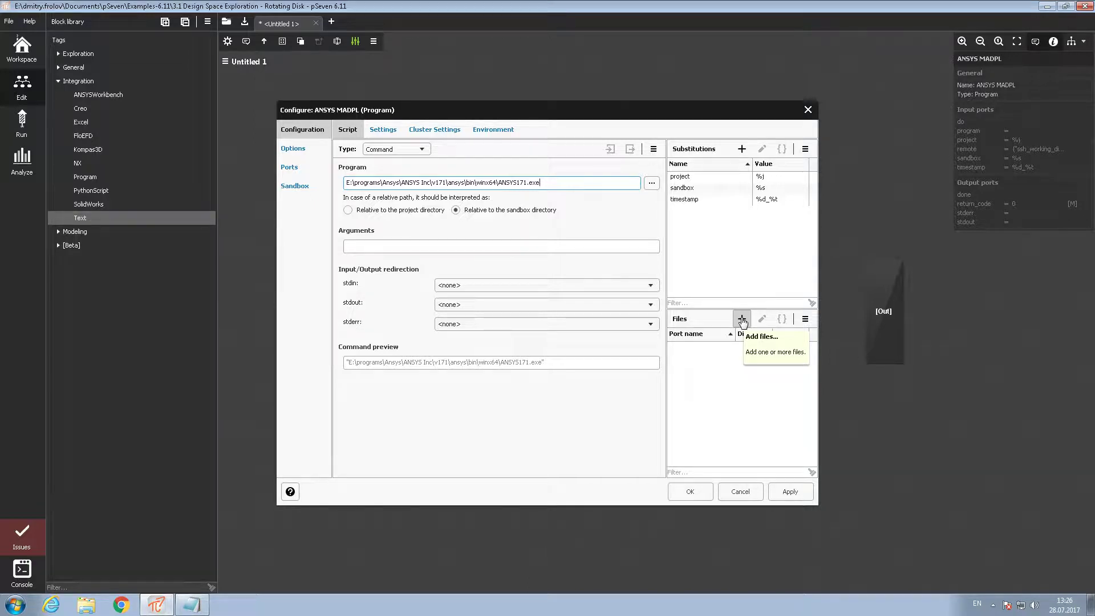
pyautogui.click(741, 320)
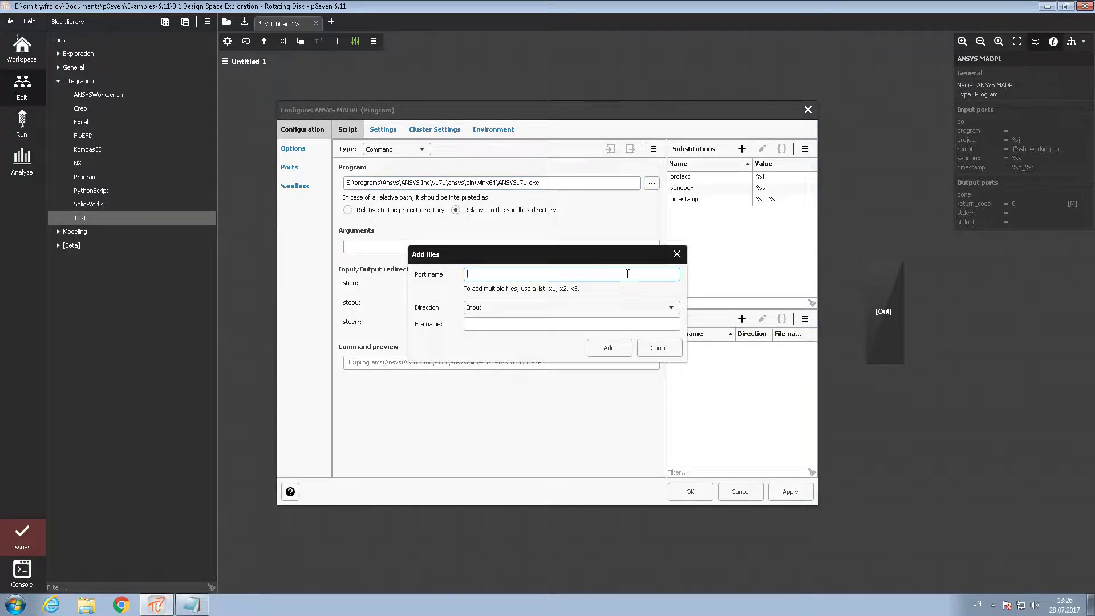
# - Add file ports named input, model and output to the ANSYS MADPL block
pyautogui.write('input')
pyautogui.click(605, 349)
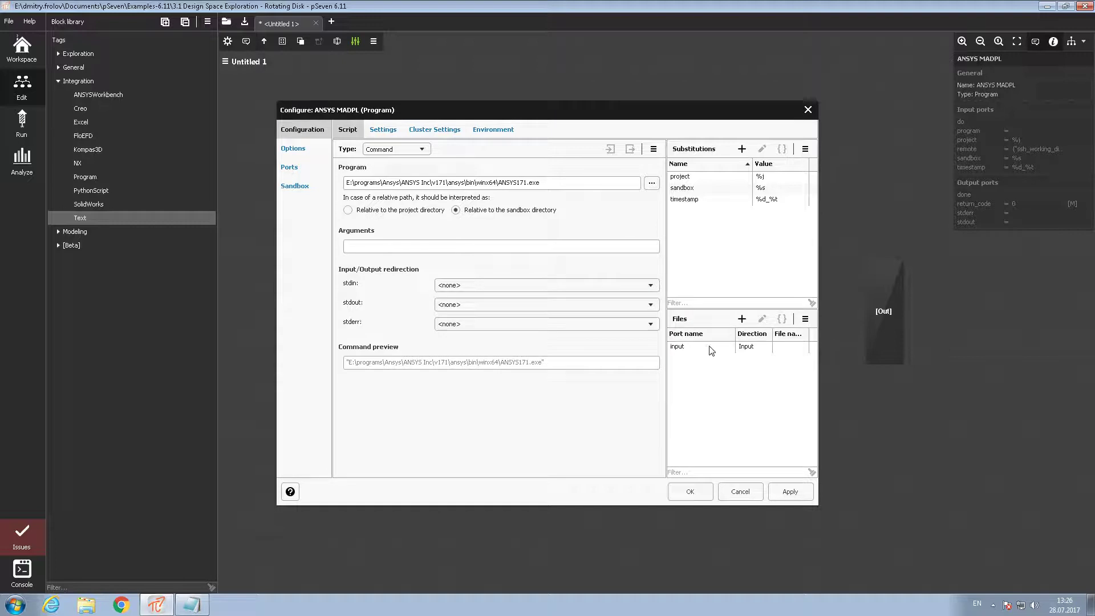
pyautogui.click(741, 320)
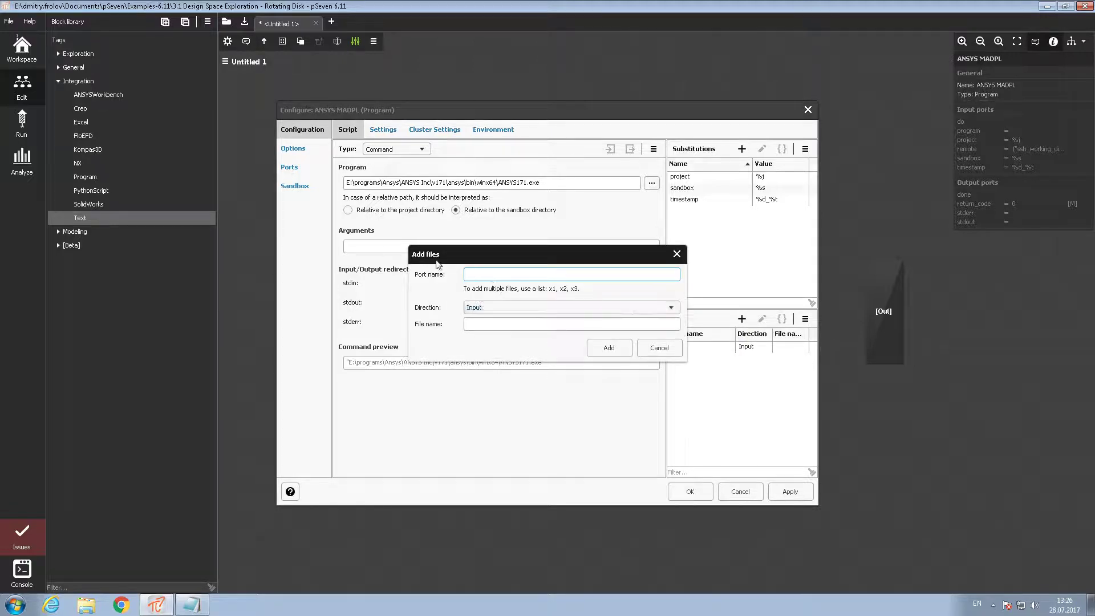
pyautogui.write('model')
pyautogui.click(606, 348)
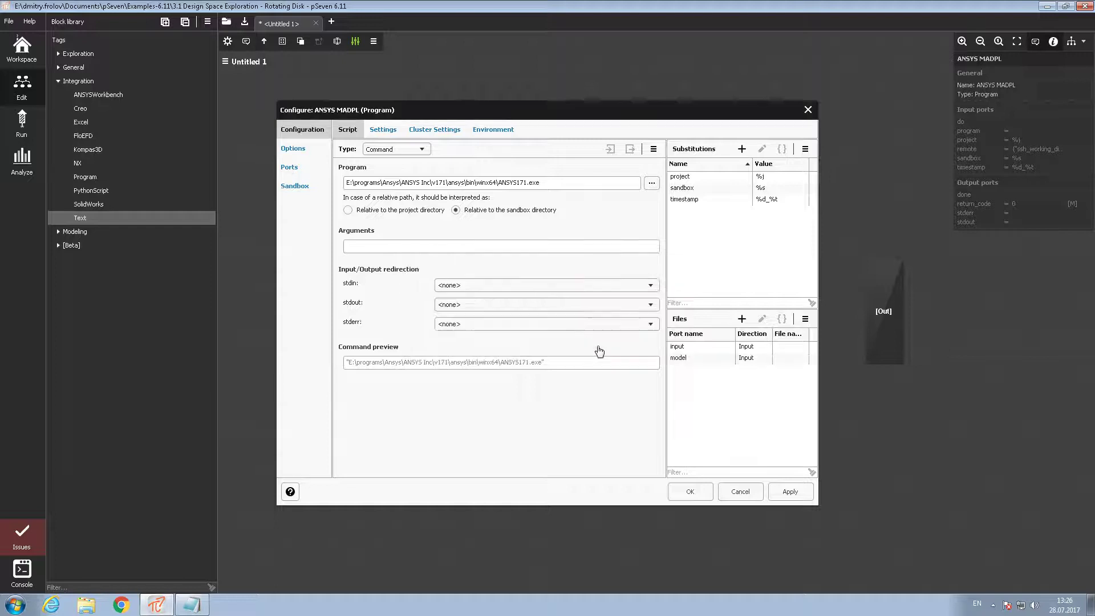
pyautogui.click(741, 319)
pyautogui.write('output')
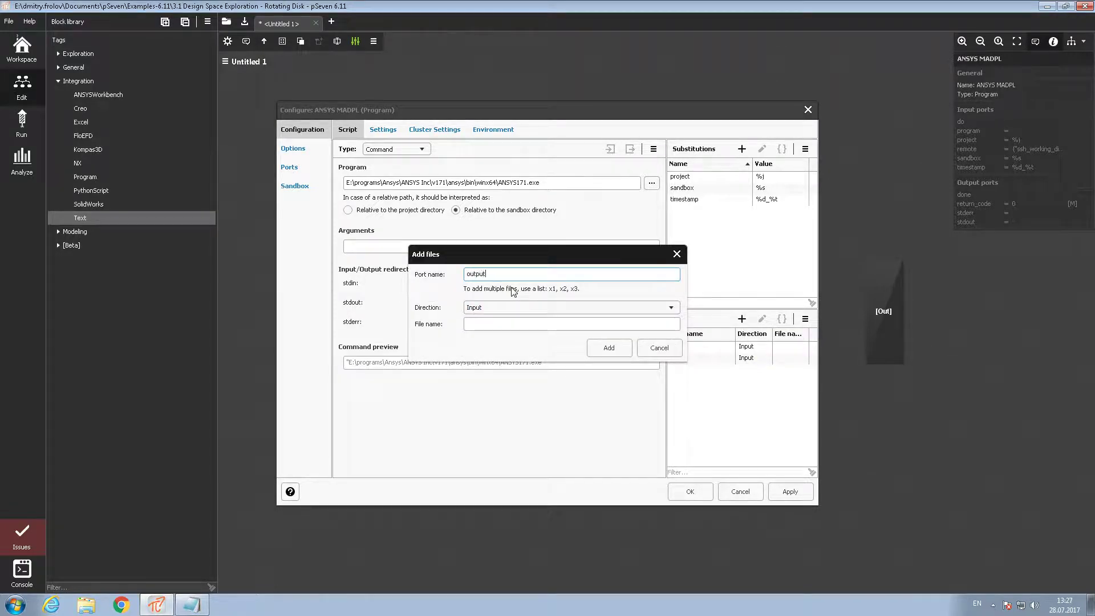
pyautogui.click(606, 350)
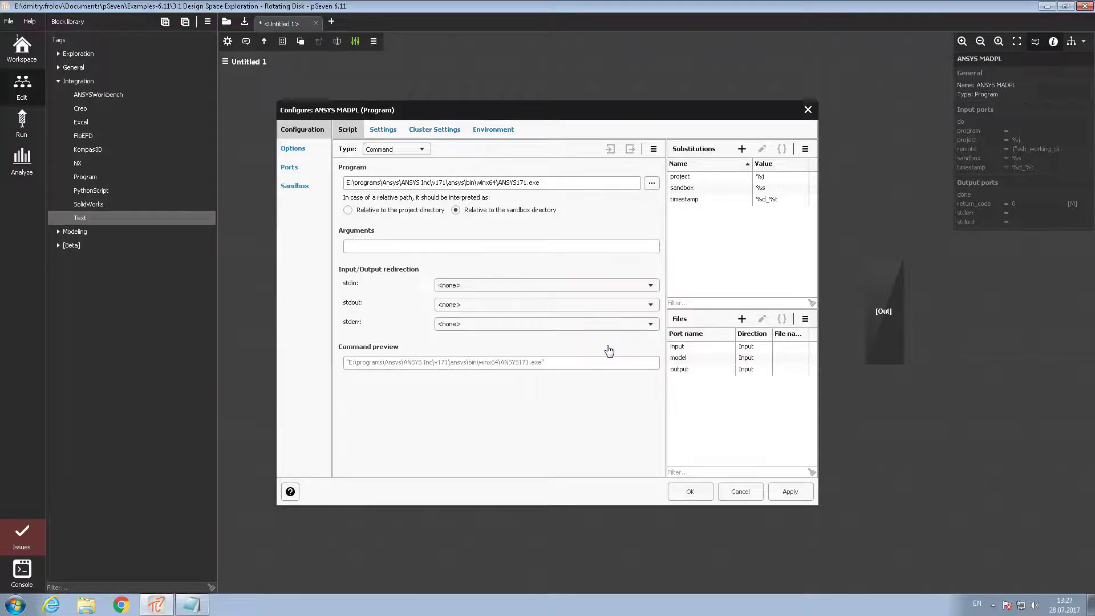
# - Set the output file port's direction to Output
pyautogui.click(768, 370)
pyautogui.click(764, 370)
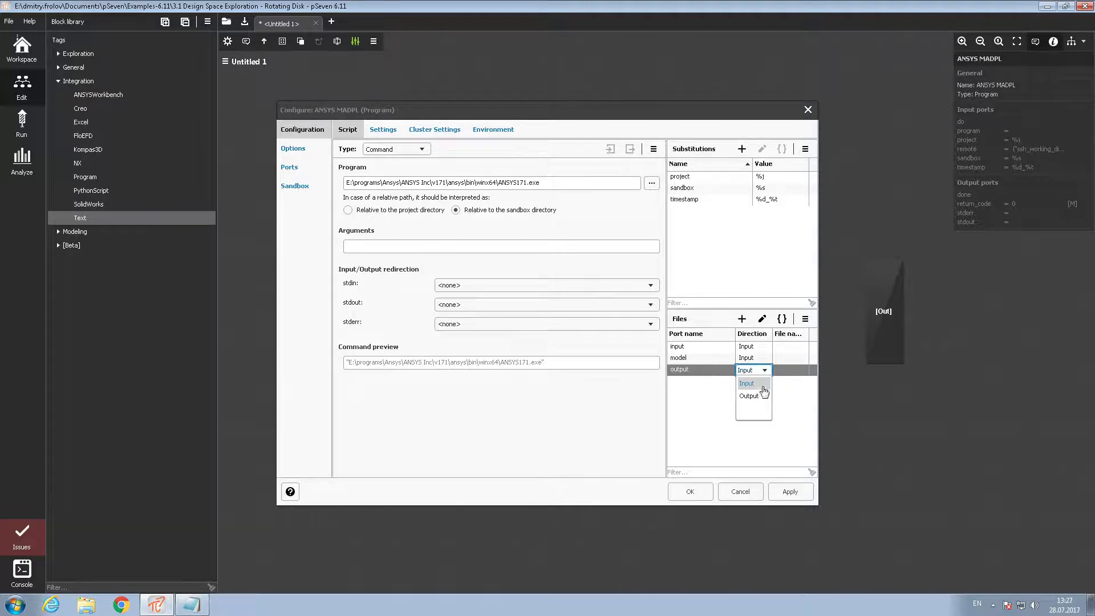
pyautogui.click(750, 396)
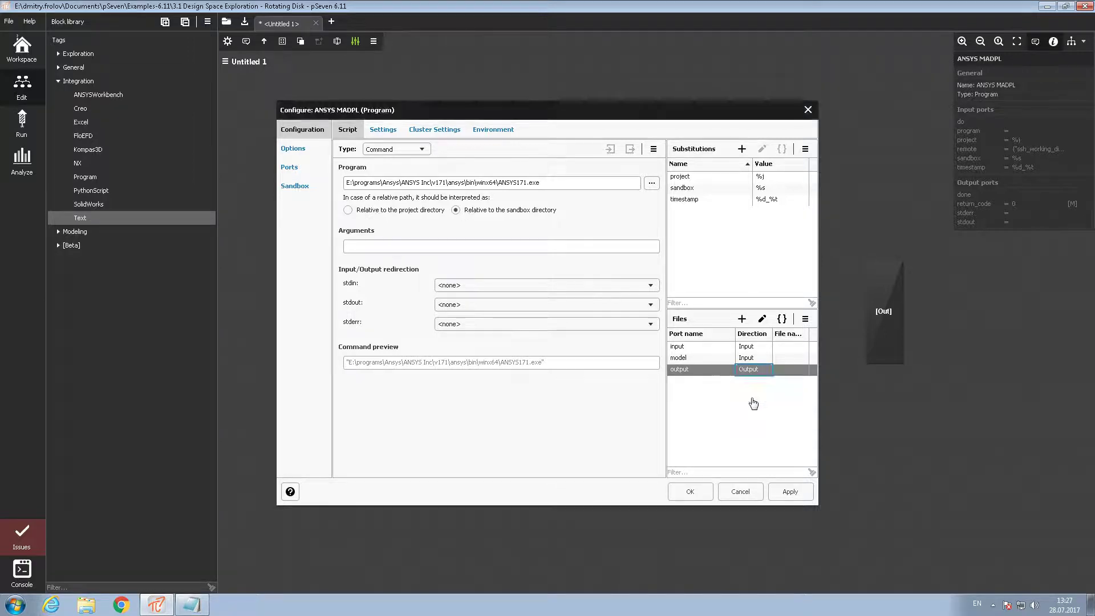
pyautogui.click(737, 402)
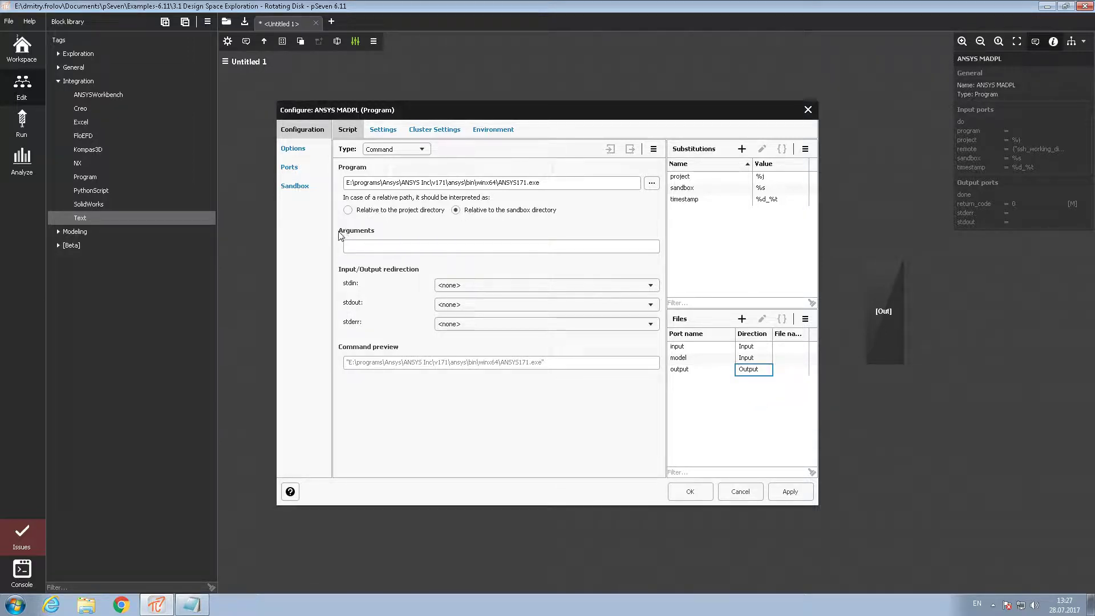
pyautogui.click(369, 249)
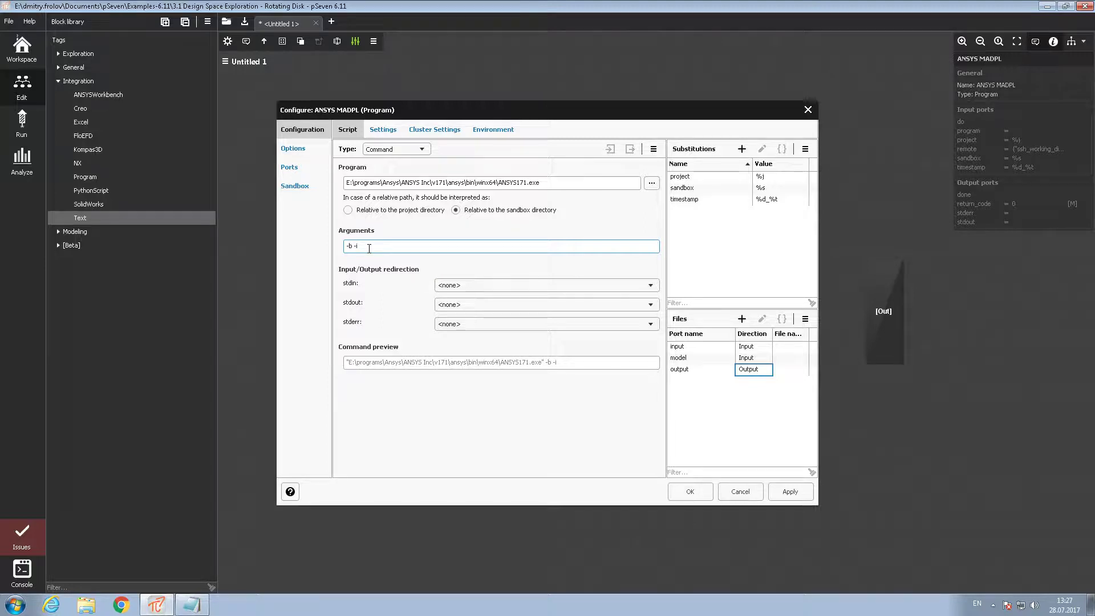
pyautogui.write('@')
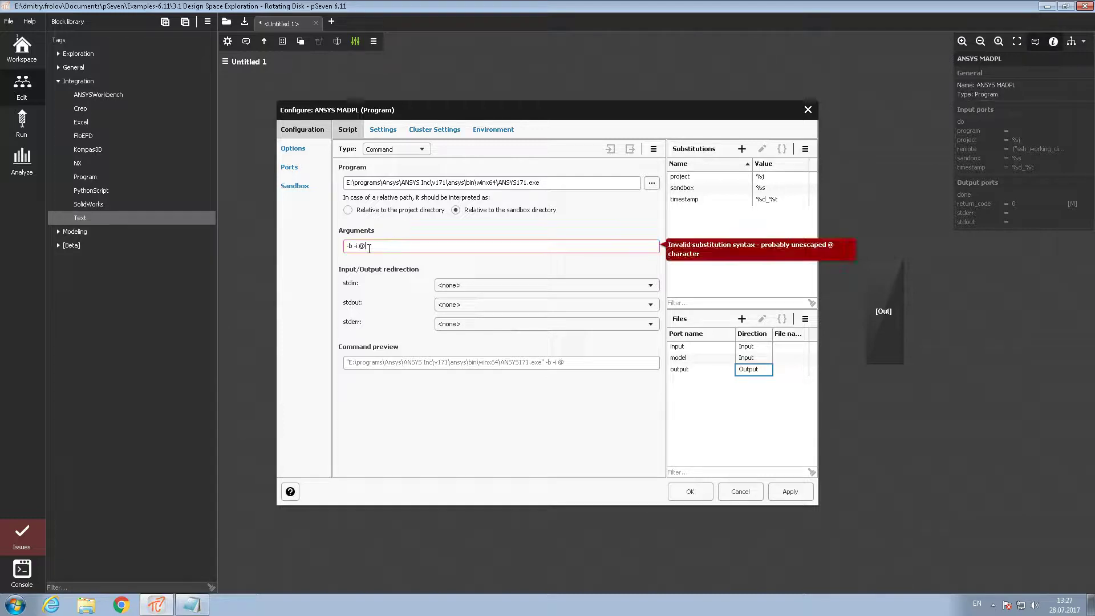
pyautogui.write('input -o')
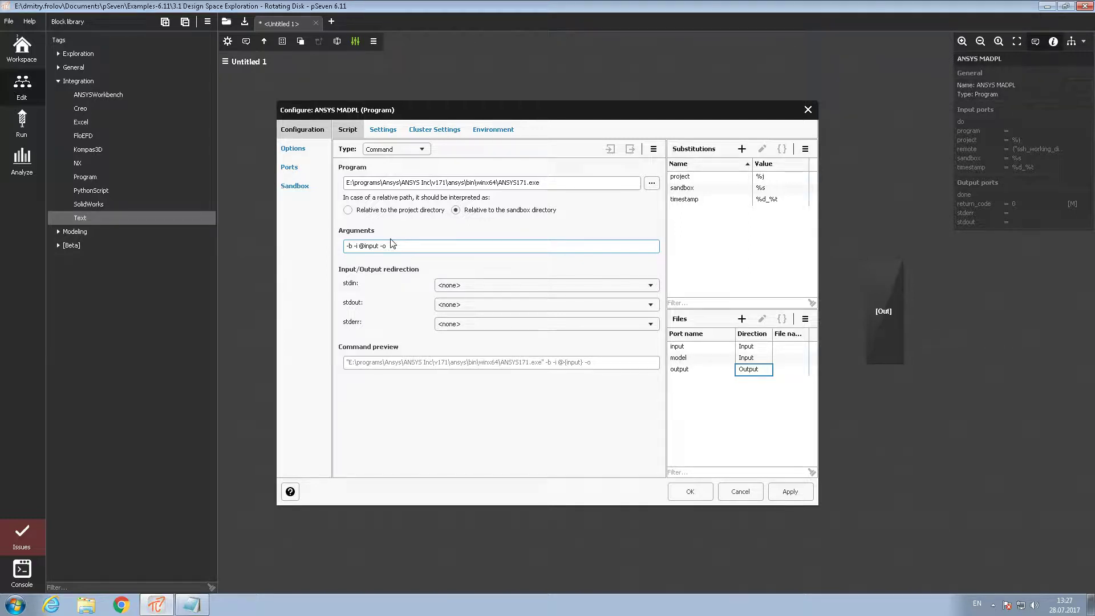
pyautogui.write('@')
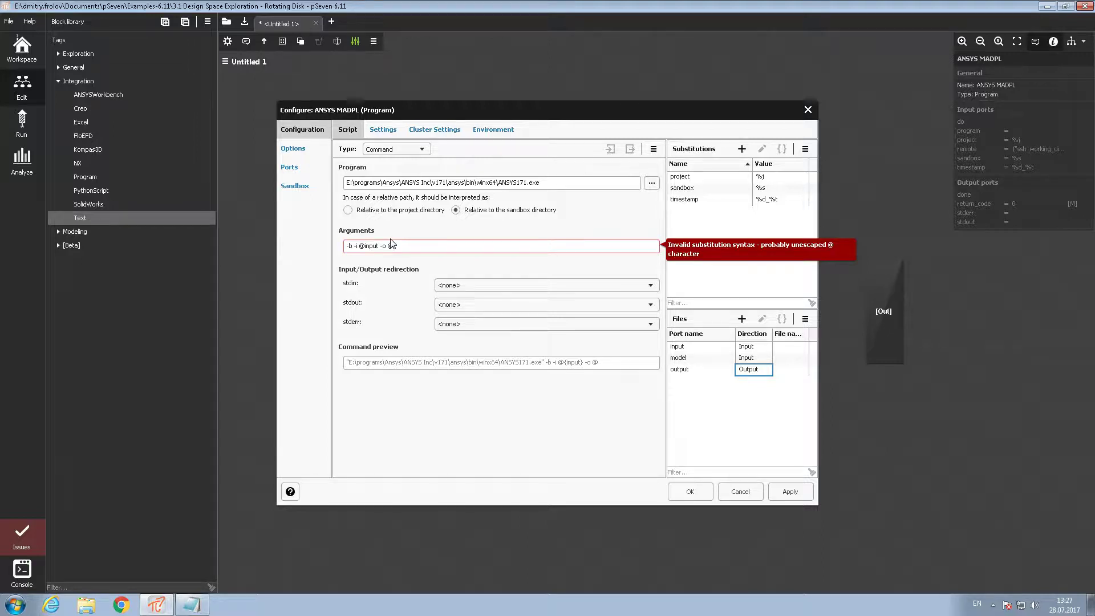
pyautogui.write('output')
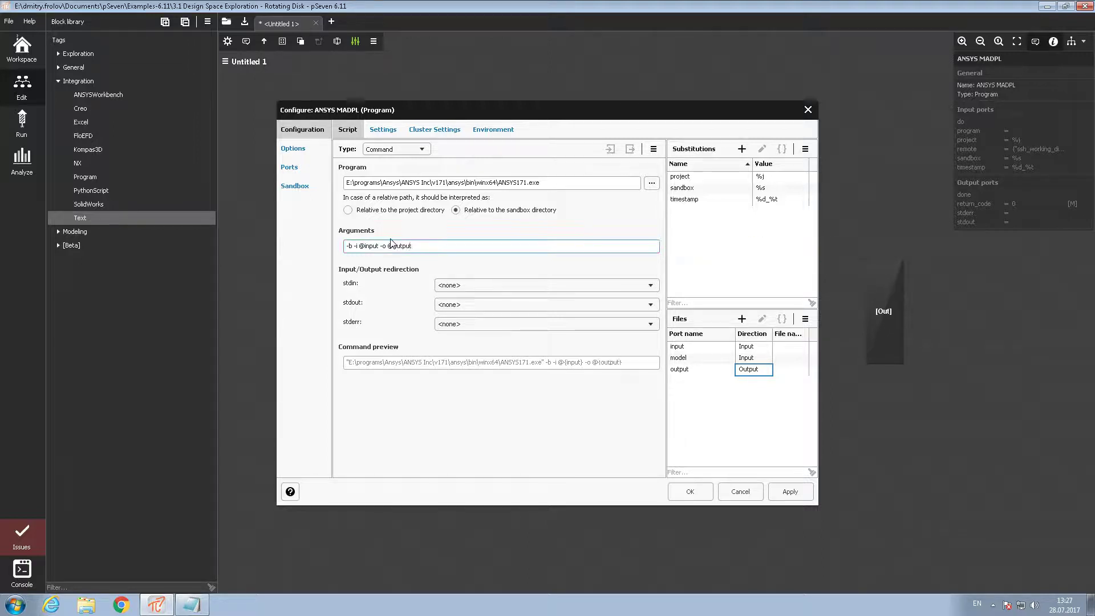
pyautogui.click(680, 359)
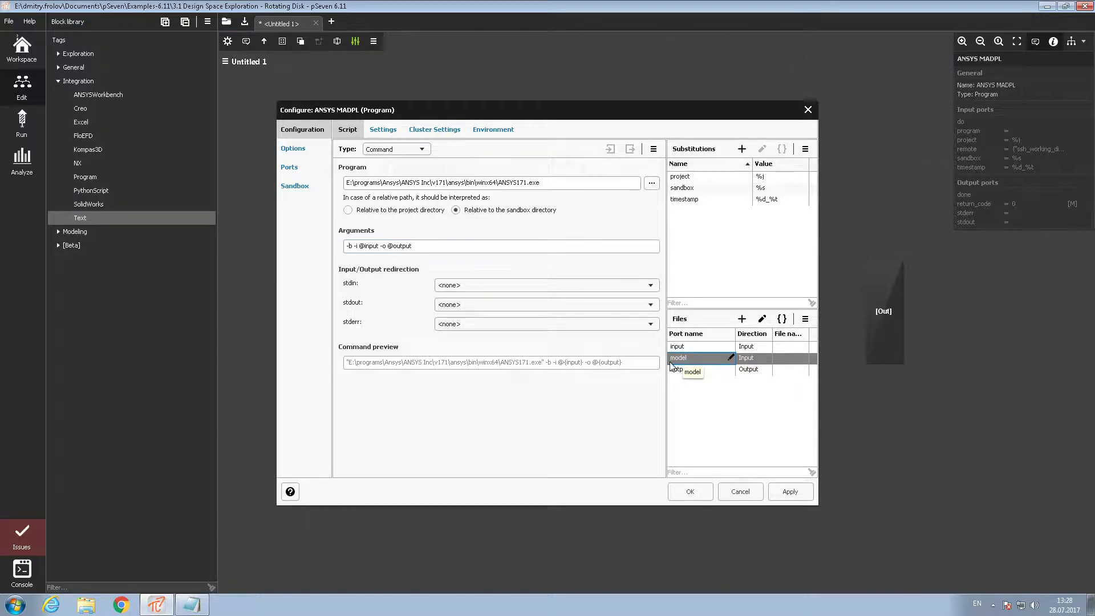
# - Paste rotating_disk.x_t from Notepad as the model port's file name and apply the configuration
pyautogui.click(804, 358)
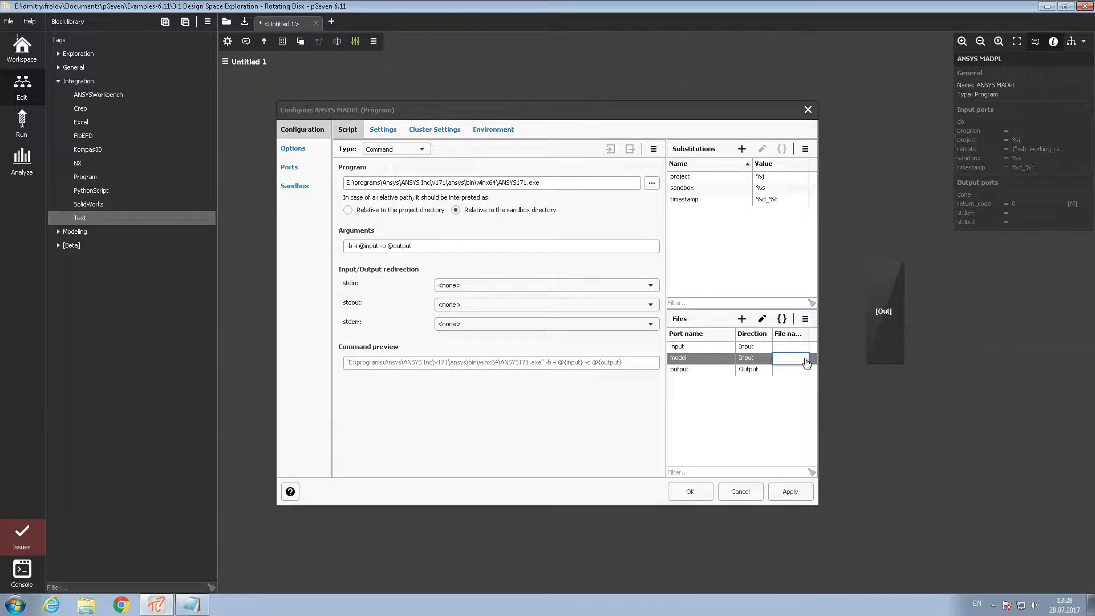
pyautogui.click(192, 604)
pyautogui.moveTo(350, 229); pyautogui.dragTo(246, 231)
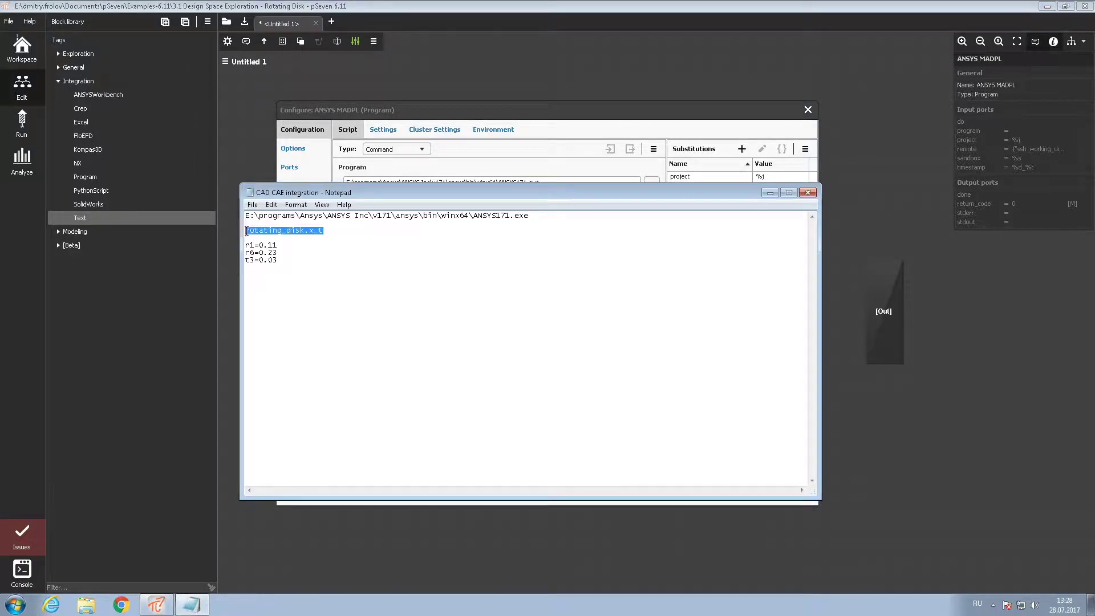
pyautogui.click(734, 132)
pyautogui.click(791, 361)
pyautogui.hotkey('ctrl', 'v')
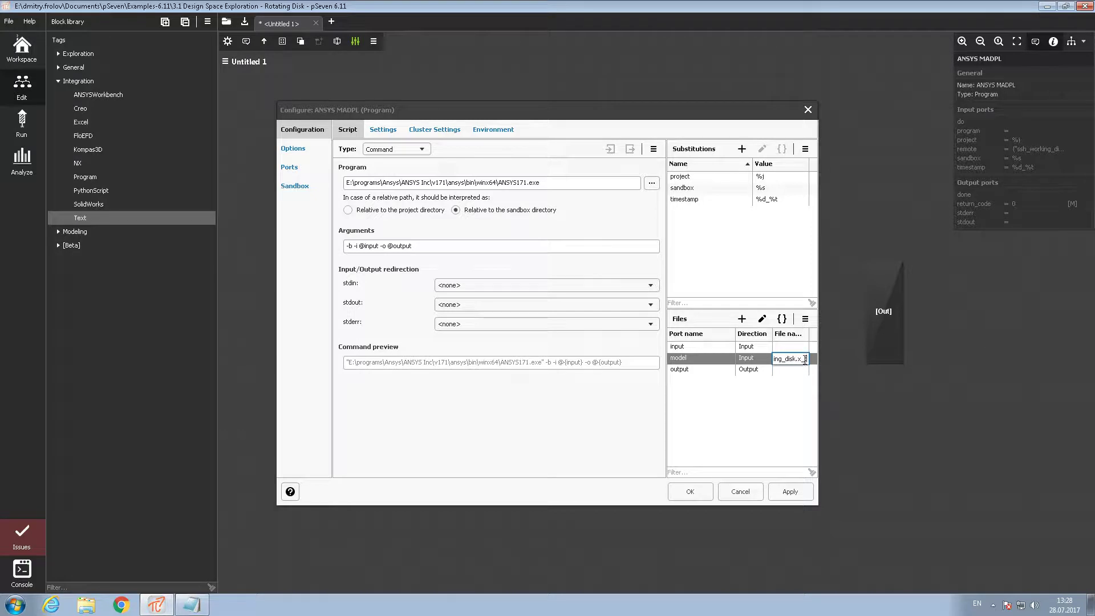
pyautogui.press('Return')
pyautogui.click(689, 491)
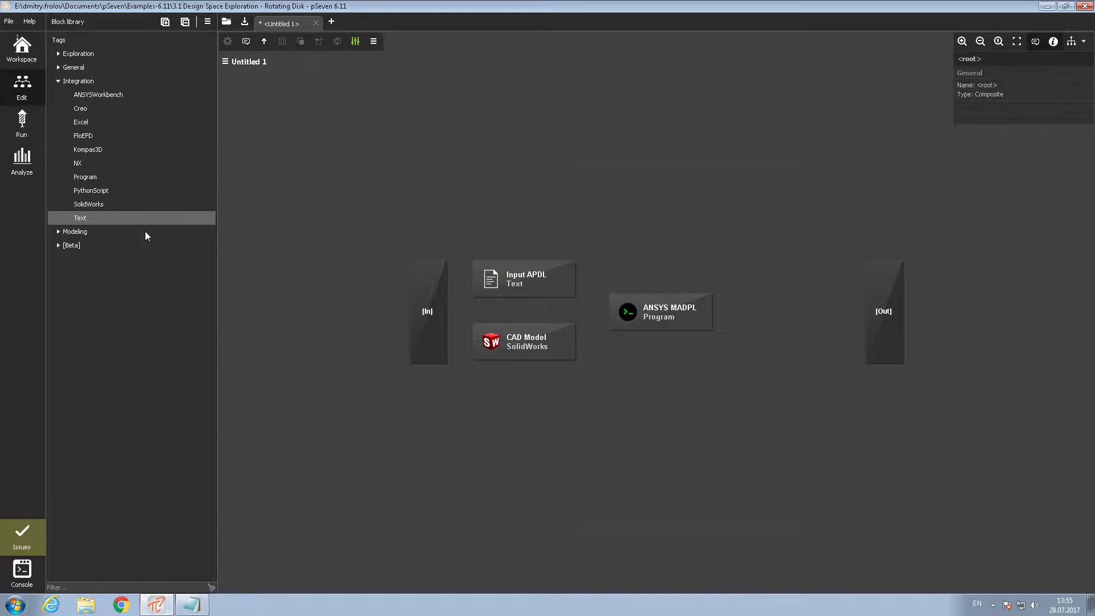
# - Add a Text block named Results right of ANSYS MADPL and browse for its template
pyautogui.doubleClick(80, 220)
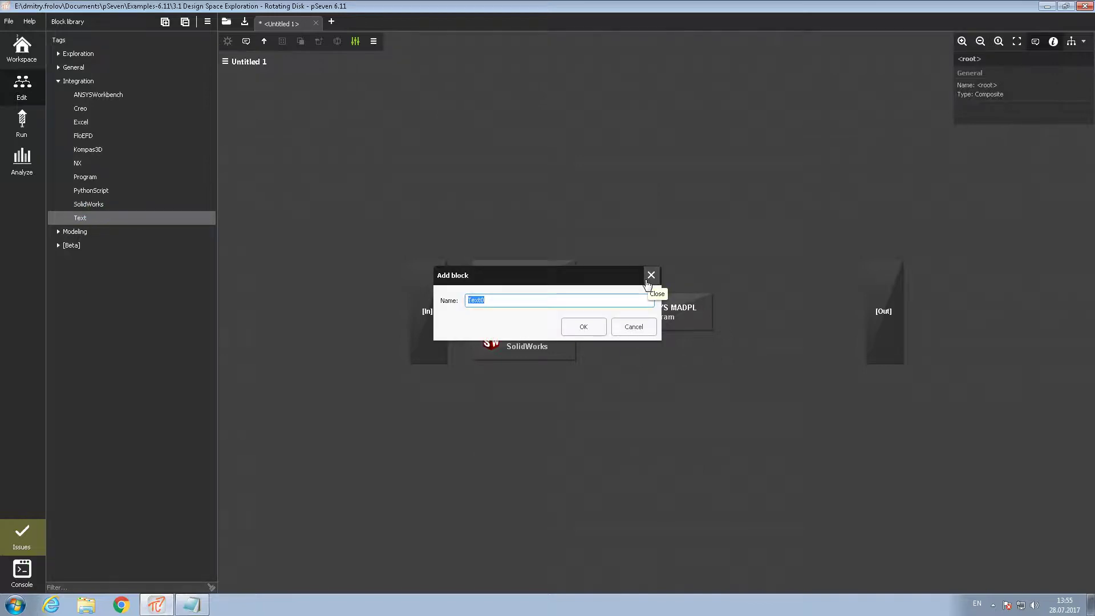
pyautogui.write('Results')
pyautogui.press('Return')
pyautogui.click(659, 306)
pyautogui.moveTo(819, 313); pyautogui.dragTo(817, 311)
pyautogui.doubleClick(817, 312)
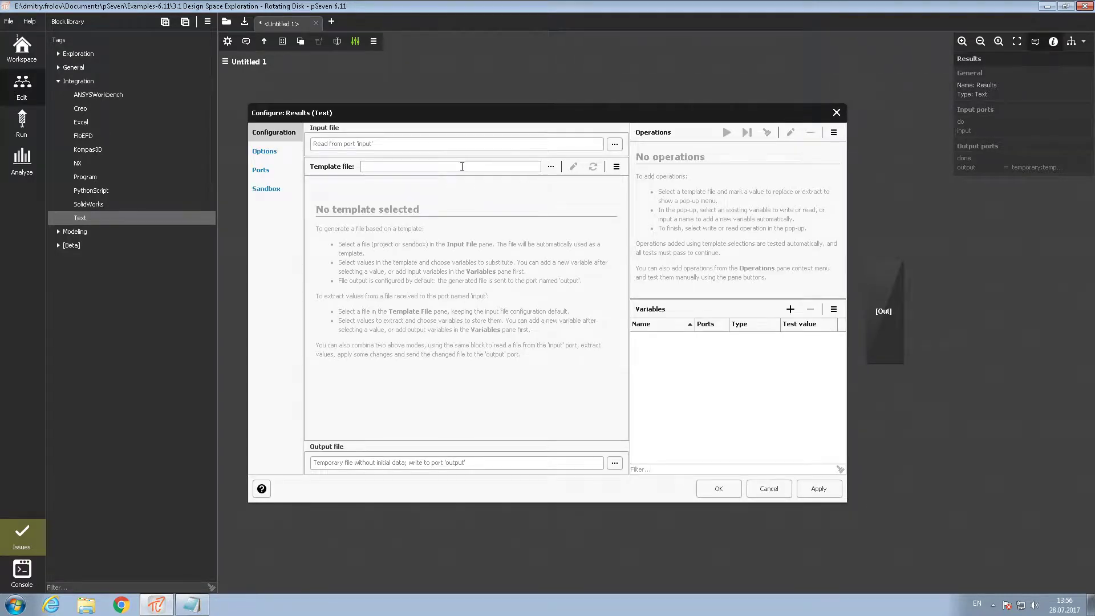
pyautogui.click(549, 169)
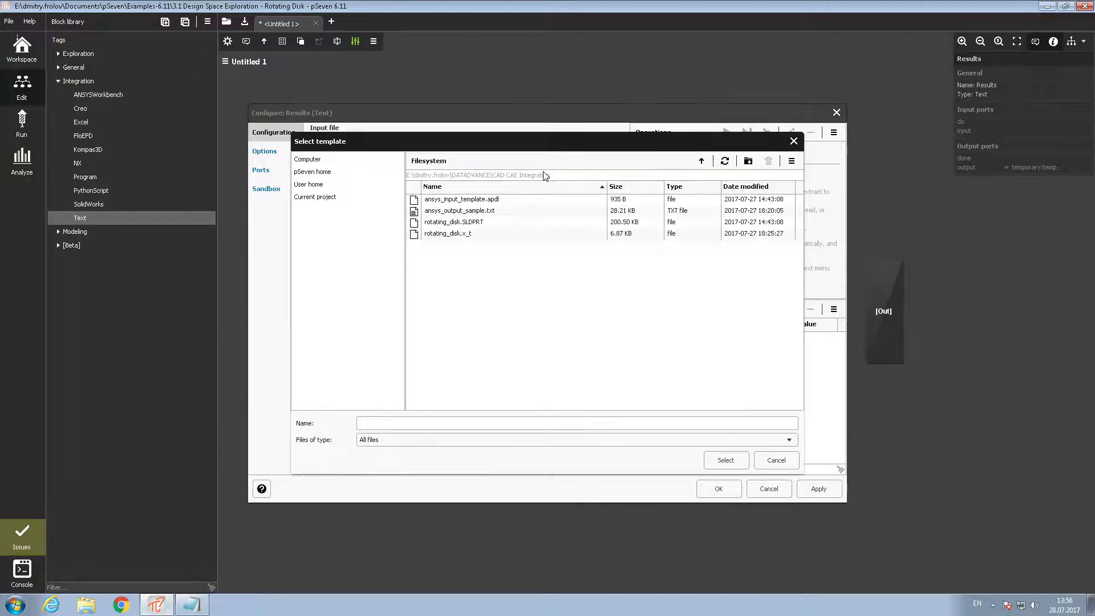
# - Load ansys_output_sample.txt as the template and search it for seqv
pyautogui.click(479, 212)
pyautogui.doubleClick(479, 213)
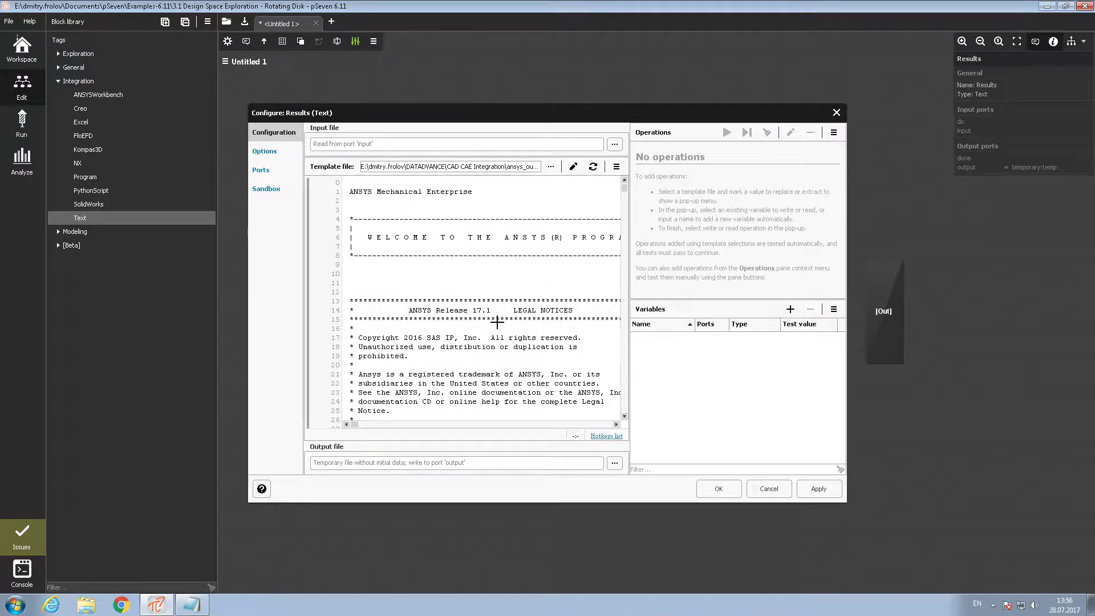
pyautogui.scroll(-9, 505, 315)
pyautogui.scroll(-5, 504, 315)
pyautogui.hotkey('ctrl', 'f')
pyautogui.write('seq')
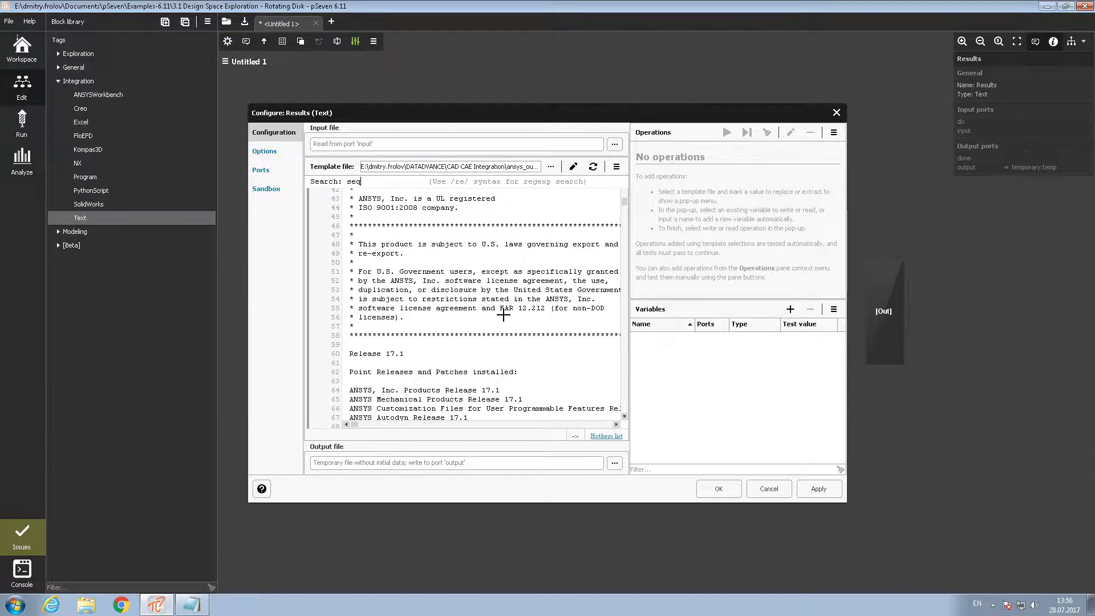
pyautogui.write('v')
pyautogui.press('Return')
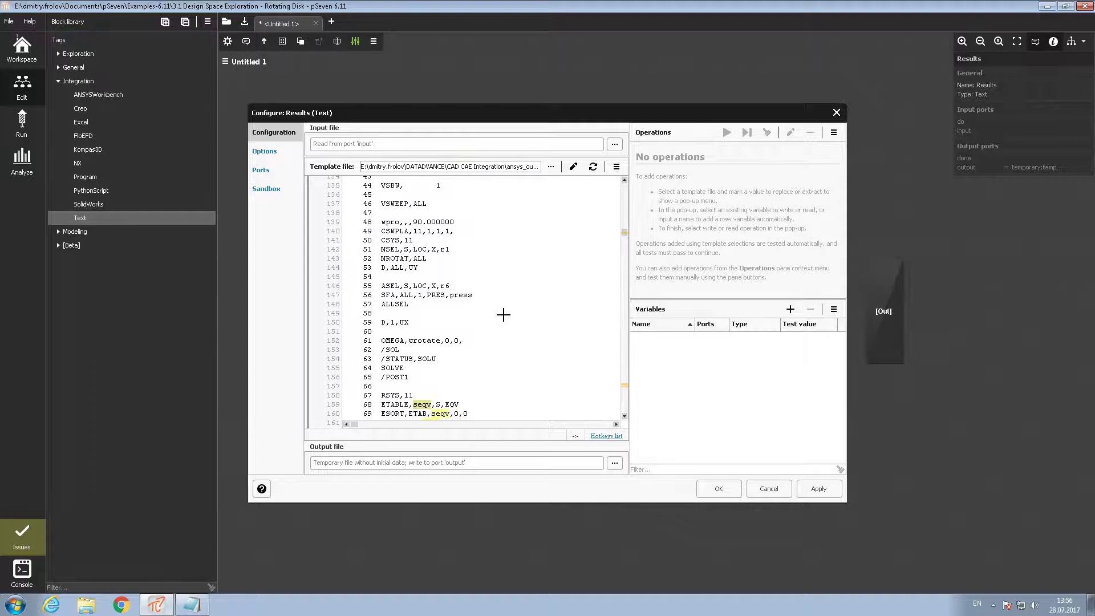
# - Capture 527.5306584 on the MAX_SEQV line as output variable stress and close the configuration
pyautogui.moveTo(624, 235); pyautogui.dragTo(626, 408)
pyautogui.click(545, 317)
pyautogui.scroll(2, 544, 317)
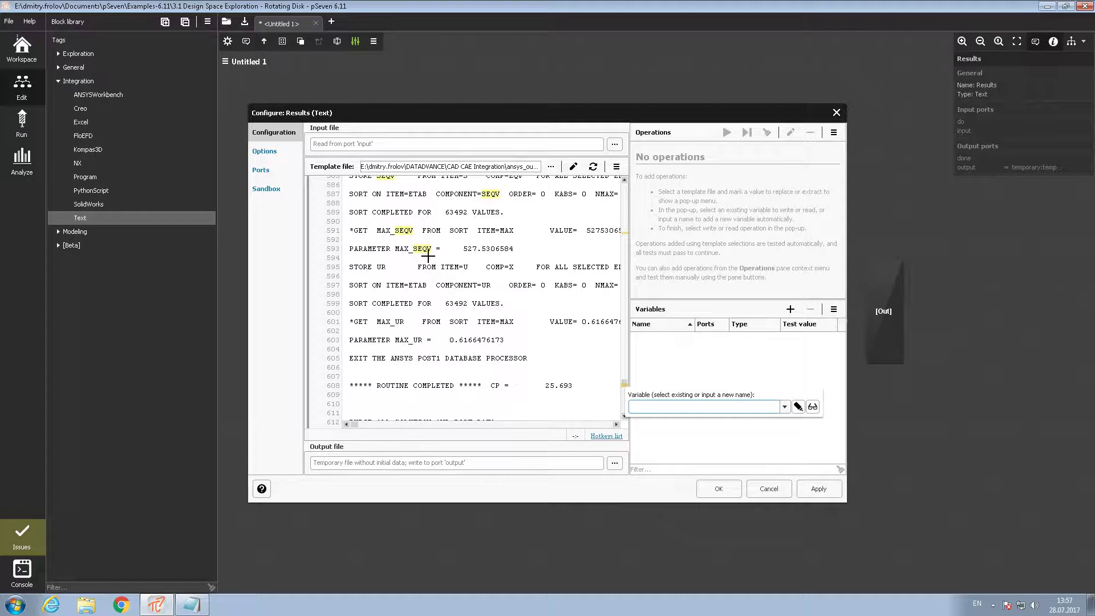
pyautogui.moveTo(463, 249); pyautogui.dragTo(514, 249)
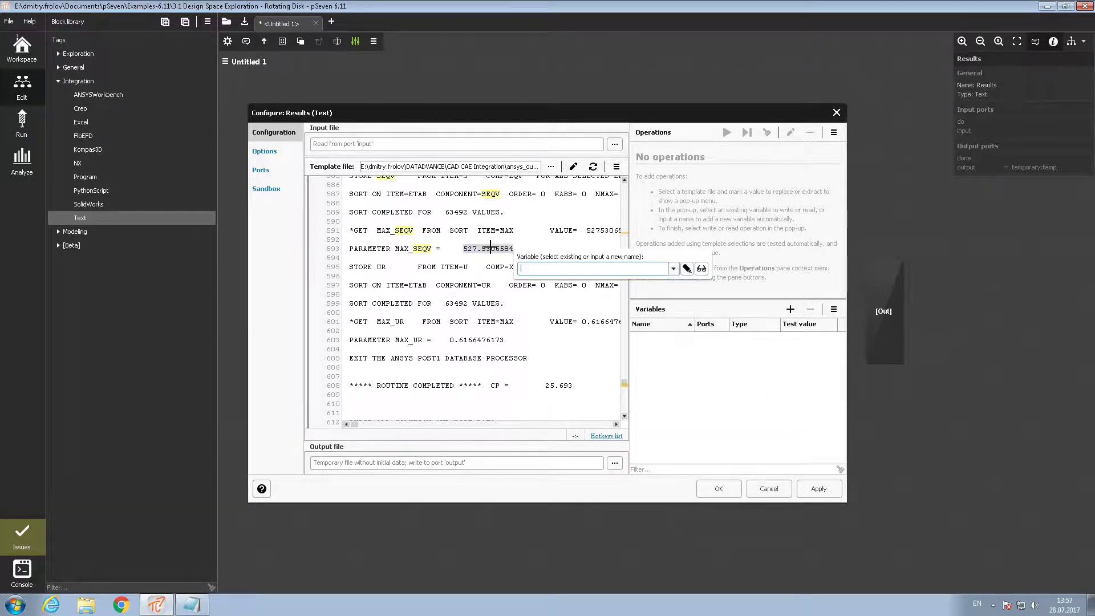
pyautogui.write('stress')
pyautogui.click(701, 271)
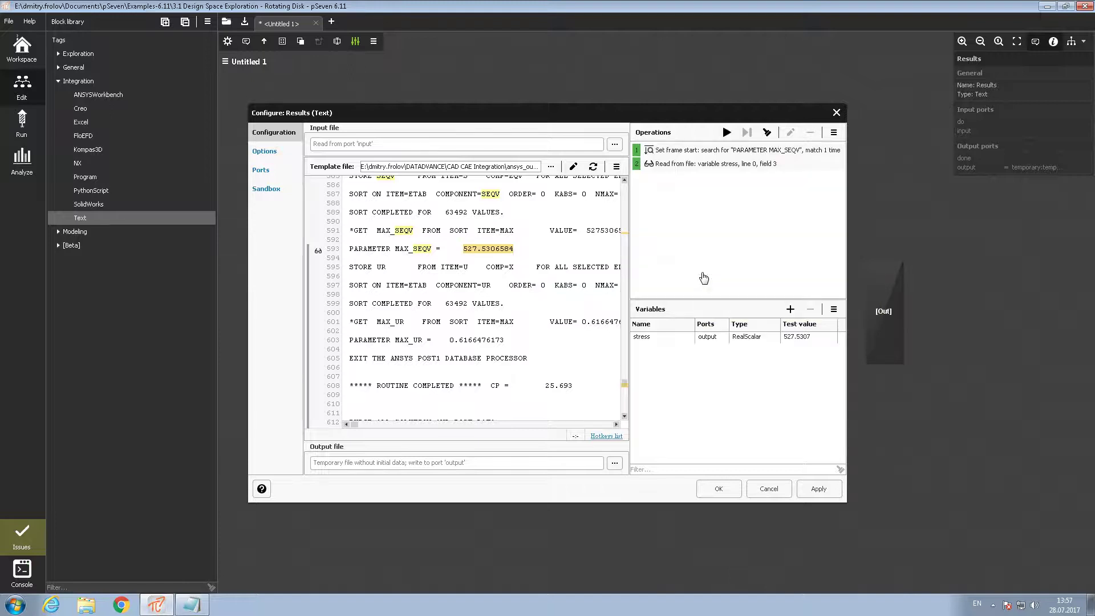
pyautogui.click(717, 489)
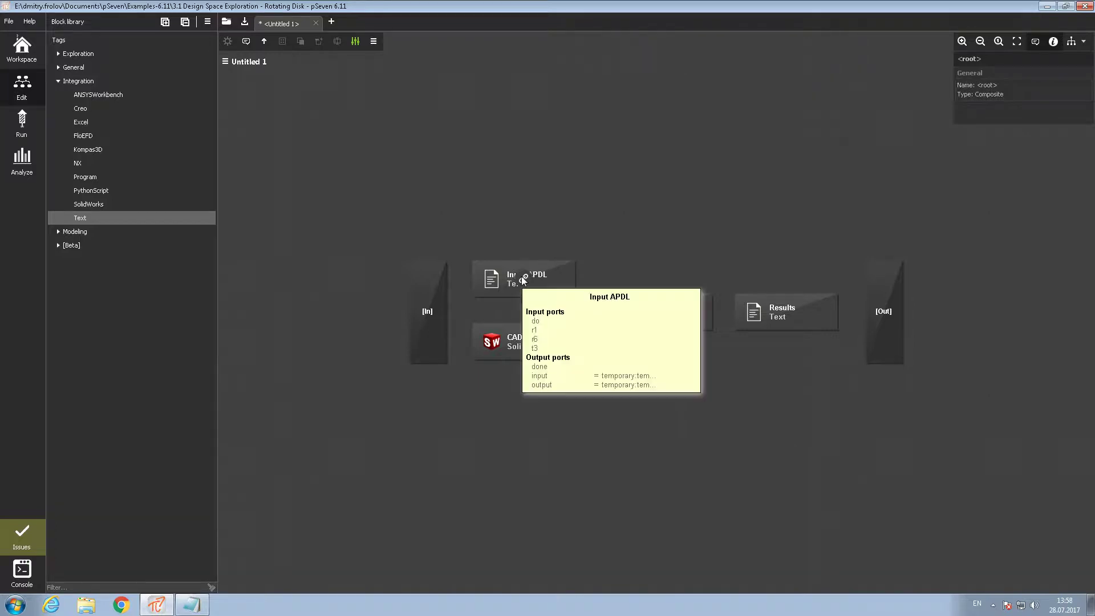
# - Link Input APDL to ANSYS MADPL's input and CAD Model.export to ANSYS MADPL.model
pyautogui.moveTo(660, 324); pyautogui.dragTo(665, 317)
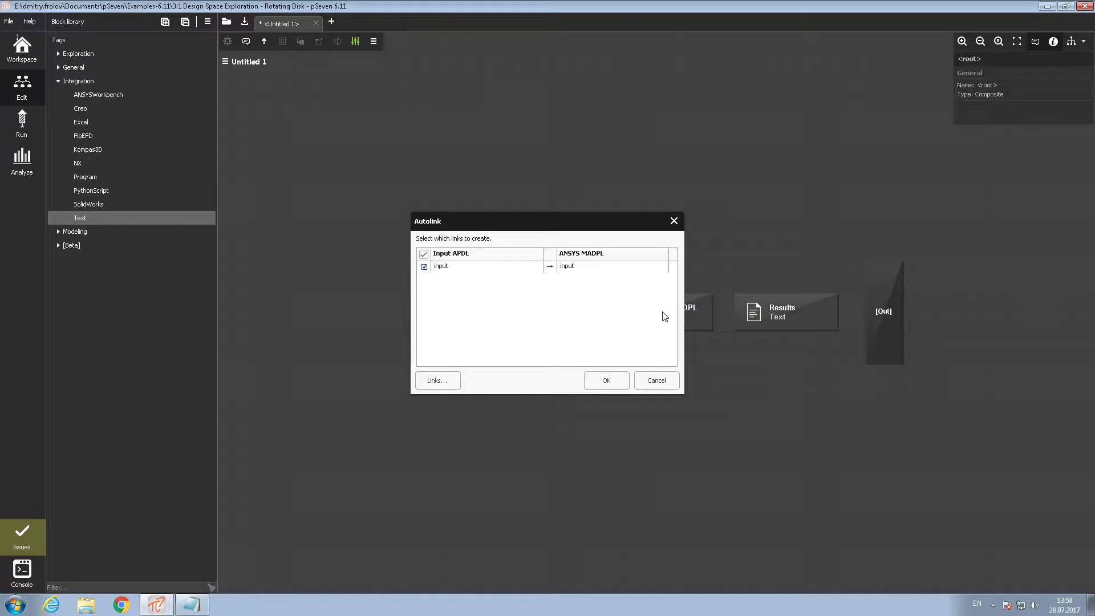
pyautogui.click(616, 383)
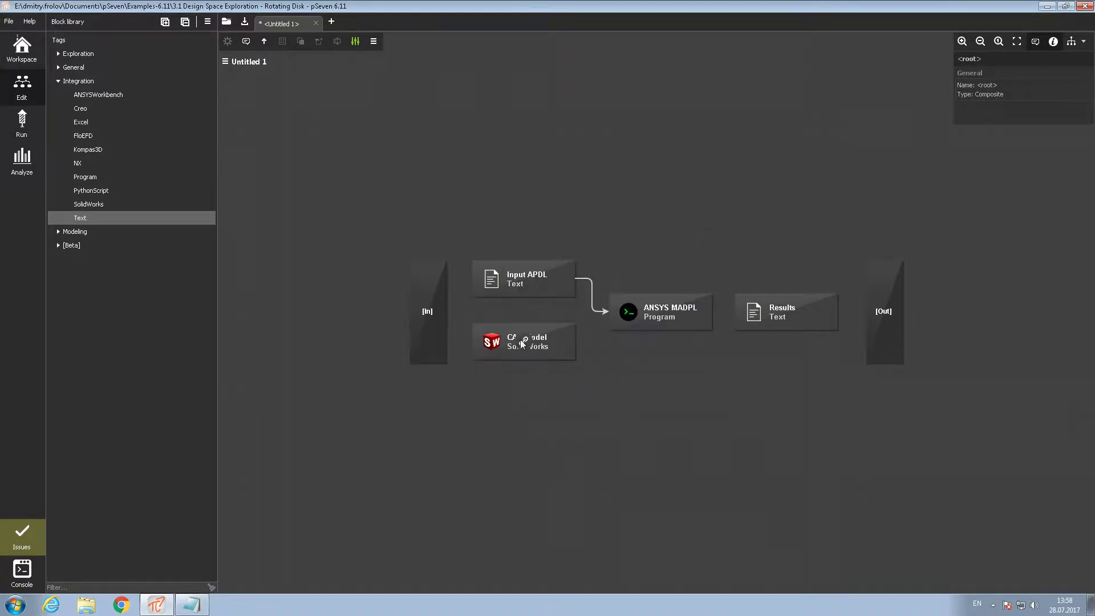
pyautogui.moveTo(523, 344); pyautogui.dragTo(656, 316)
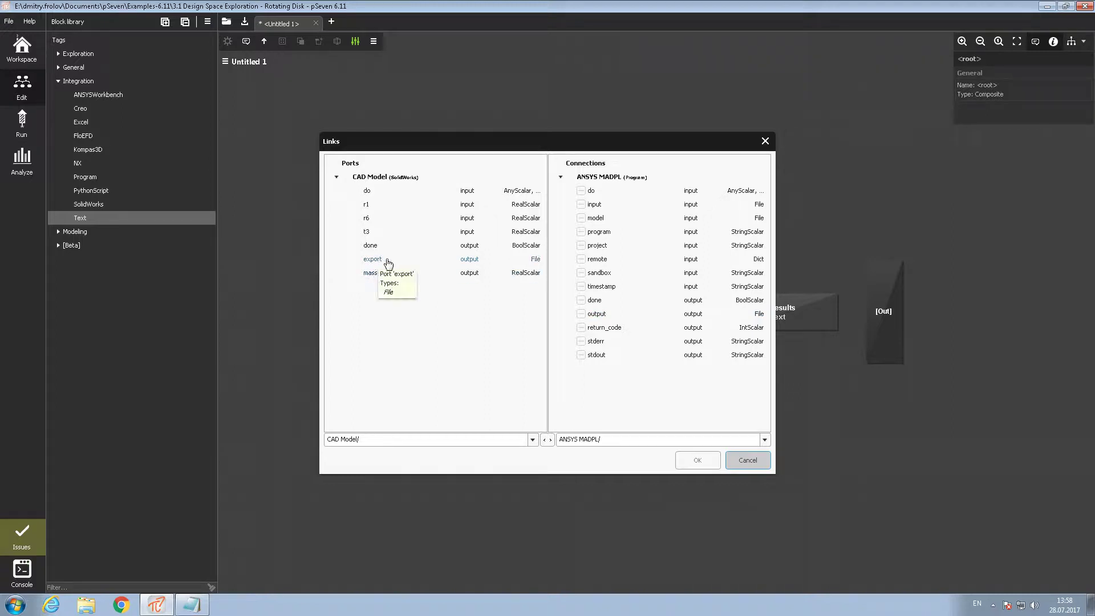
pyautogui.click(387, 262)
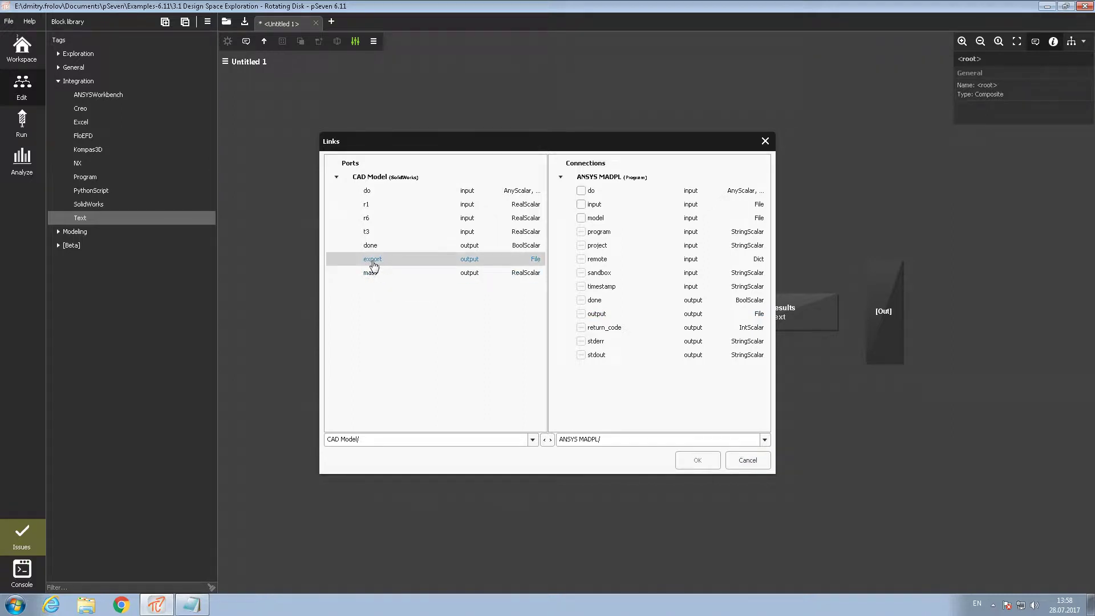
pyautogui.click(607, 222)
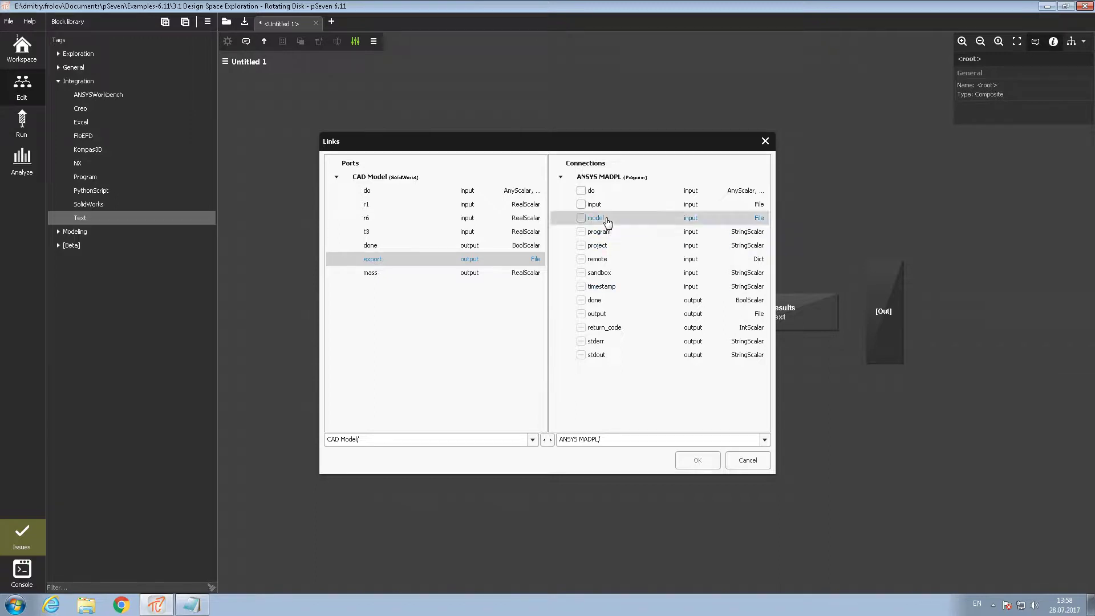
pyautogui.click(580, 218)
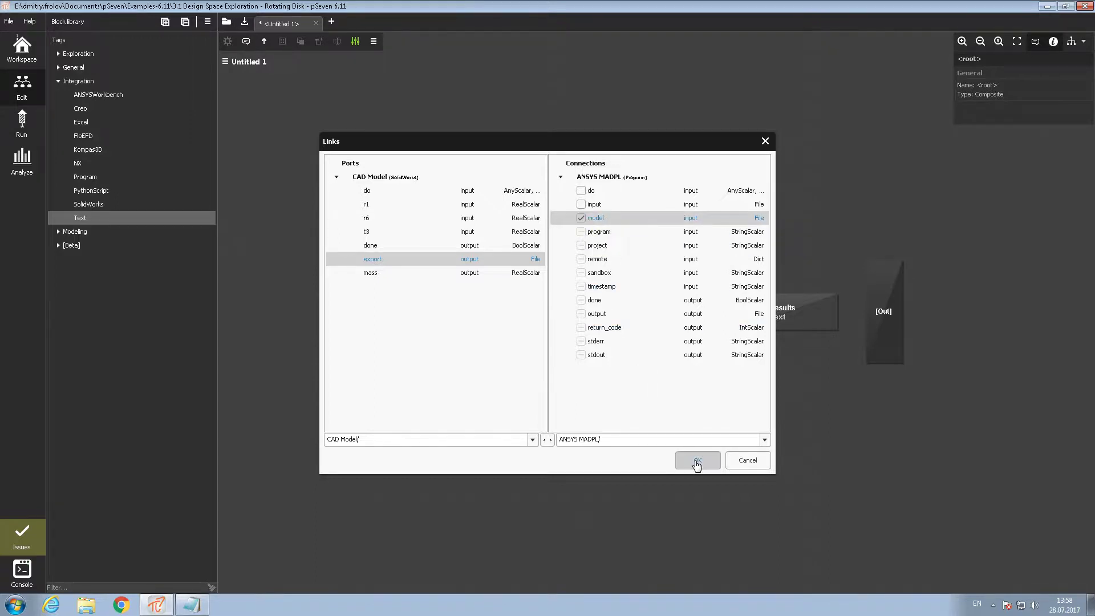
pyautogui.click(697, 462)
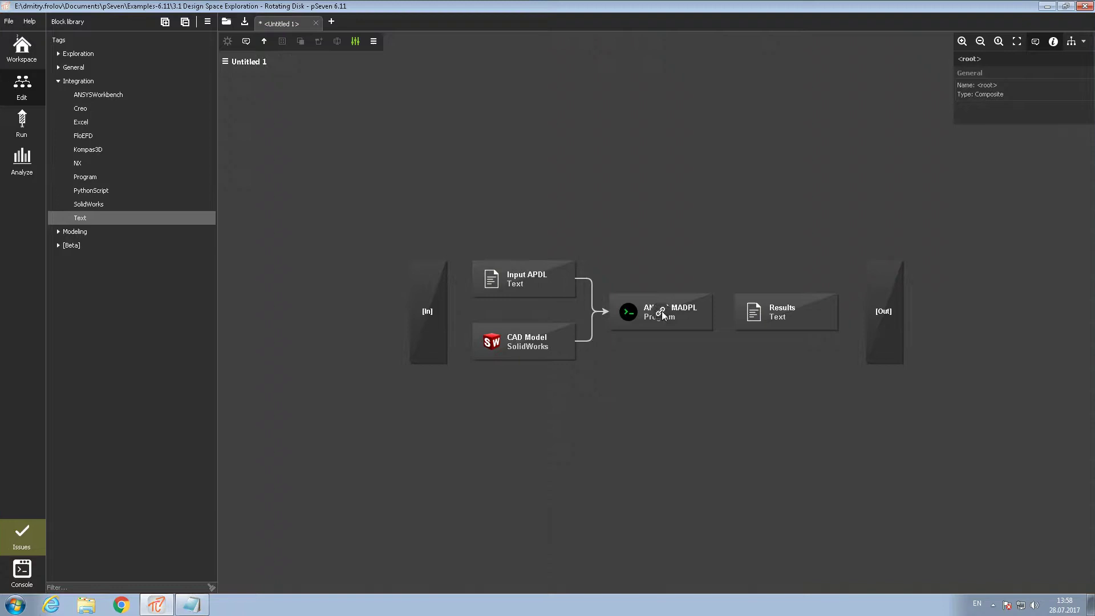
# - Link ANSYS MADPL.output to the Results block's input port
pyautogui.moveTo(660, 313)
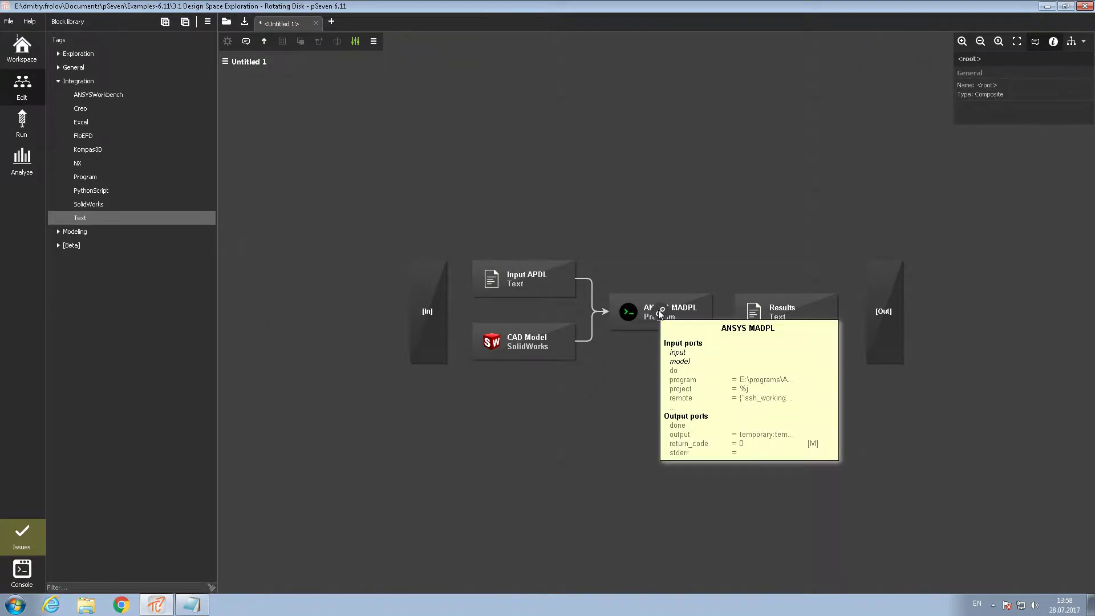
pyautogui.moveTo(660, 313); pyautogui.dragTo(785, 318)
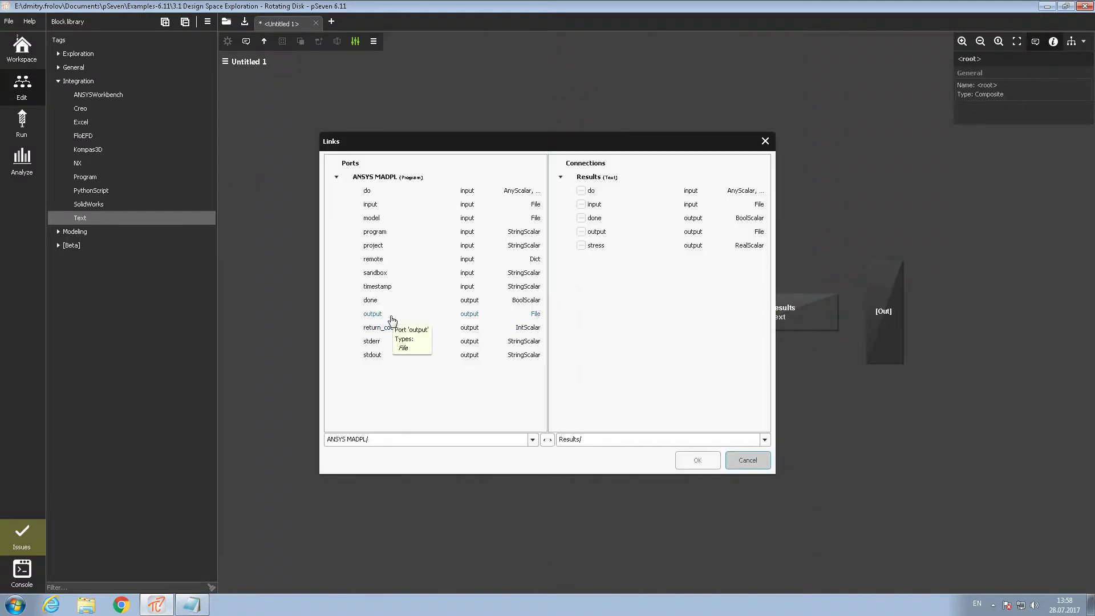
pyautogui.click(392, 317)
pyautogui.click(581, 204)
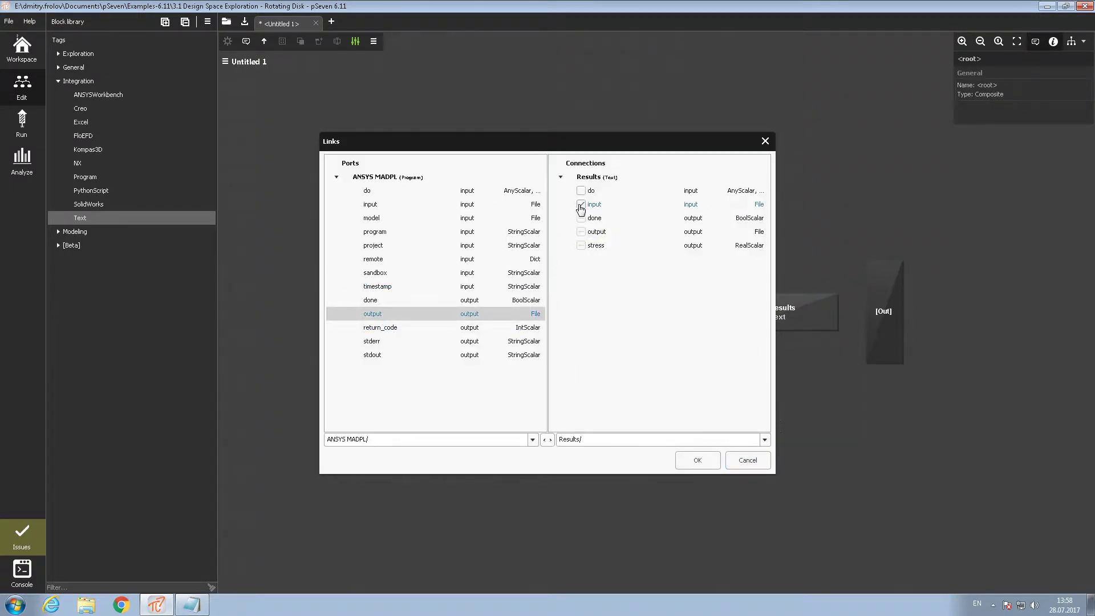
pyautogui.click(697, 461)
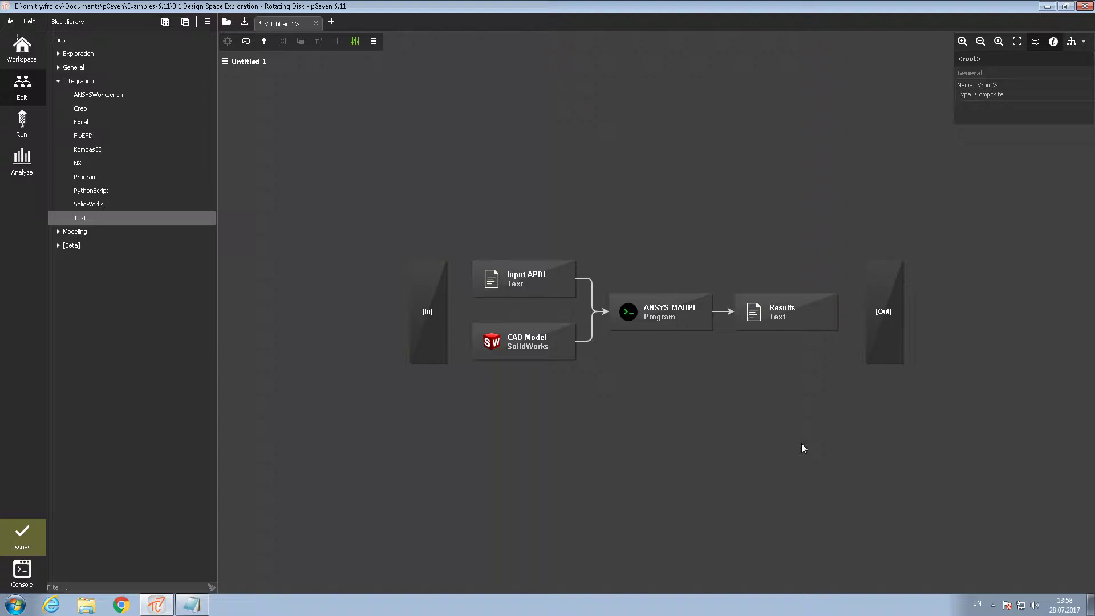
pyautogui.moveTo(480, 290)
# - Select r1, r6 and t3 of CAD Model and Input APDL, plus mass and stress
pyautogui.click(263, 44)
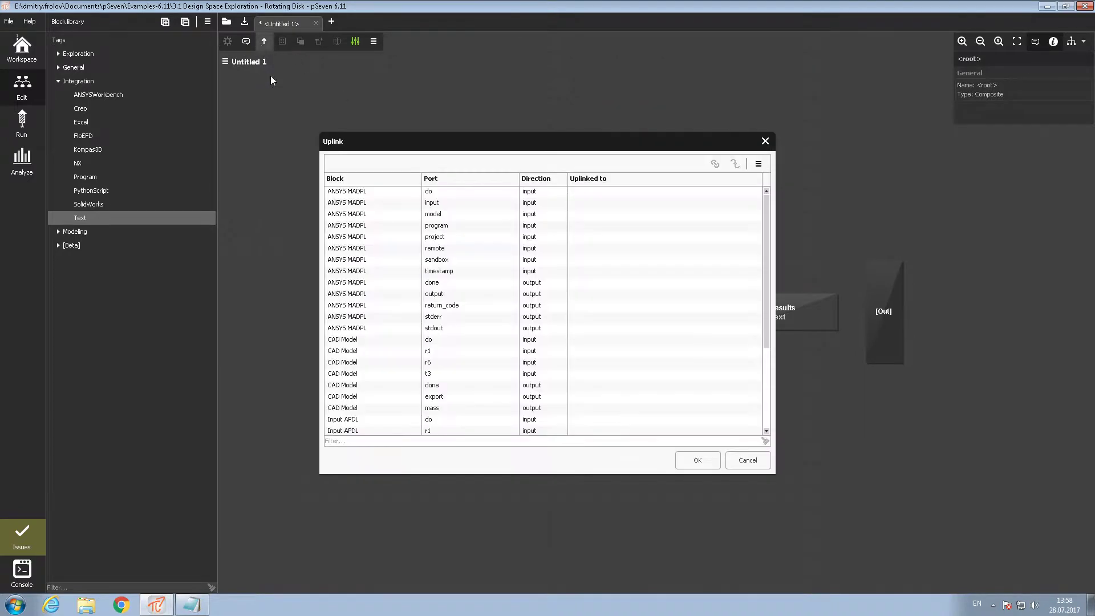
pyautogui.moveTo(768, 234); pyautogui.dragTo(775, 345)
pyautogui.click(766, 242)
pyautogui.click(435, 351)
pyautogui.keyDown('shift'); pyautogui.click(439, 363); pyautogui.keyUp('shift')
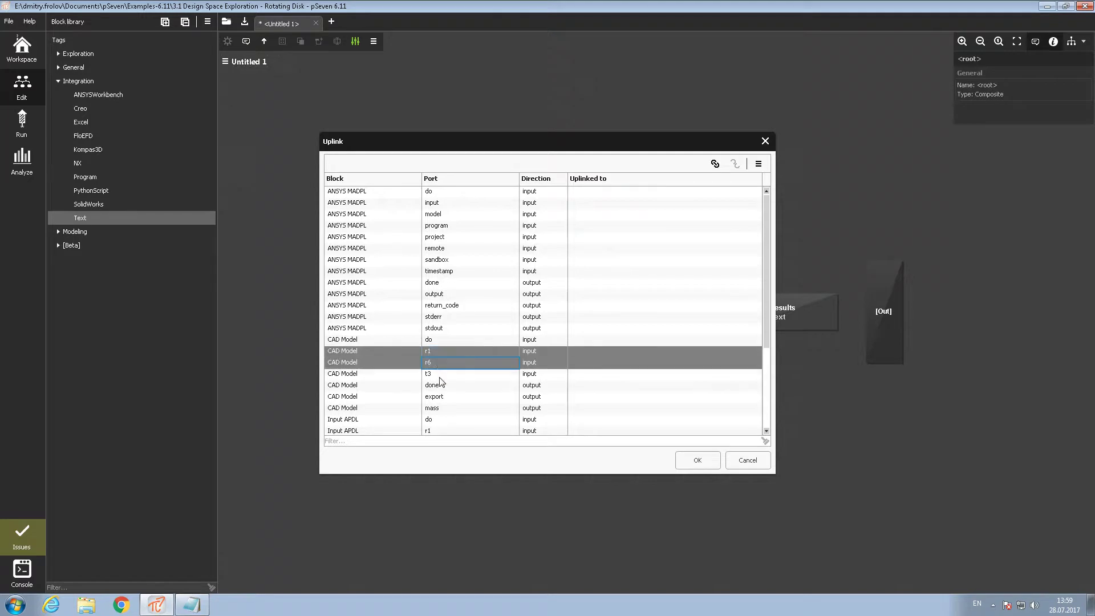
pyautogui.keyDown('shift'); pyautogui.click(438, 375); pyautogui.keyUp('shift')
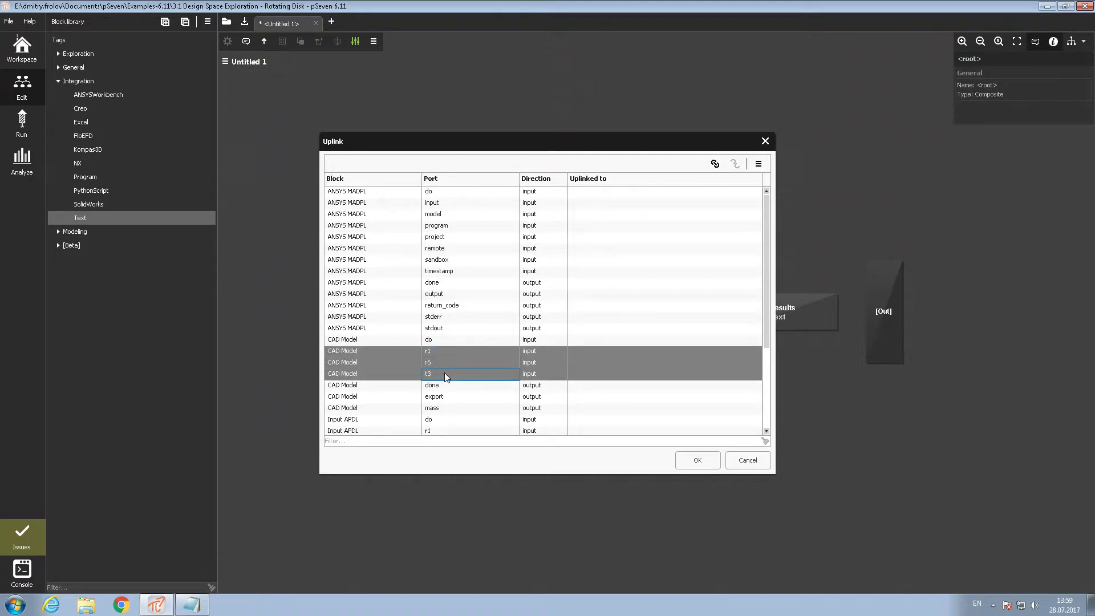
pyautogui.moveTo(767, 273); pyautogui.dragTo(772, 384)
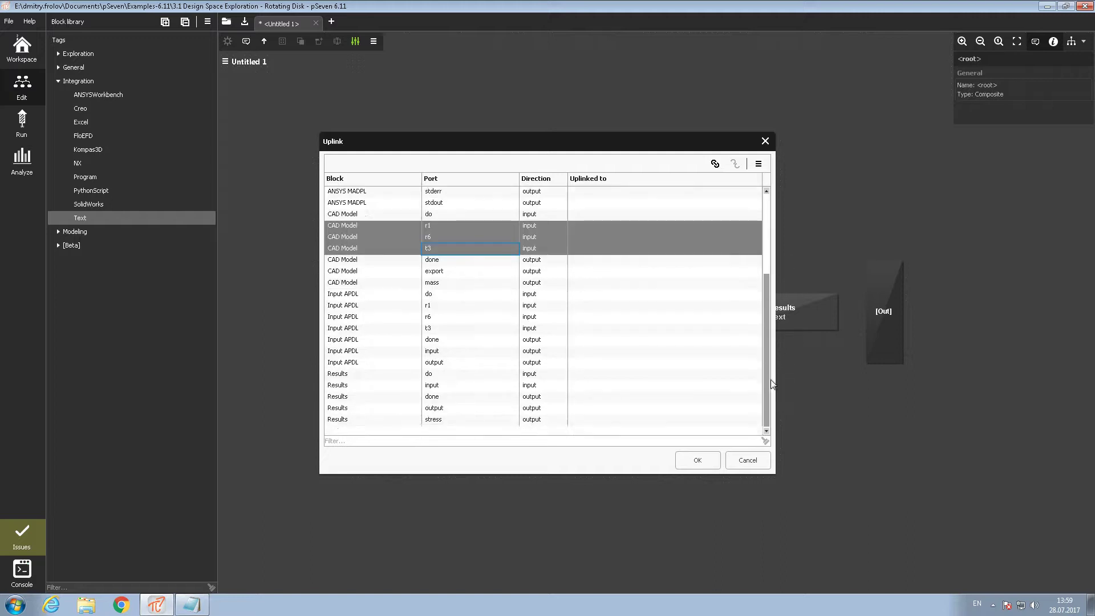
pyautogui.keyDown('ctrl'); pyautogui.click(440, 308); pyautogui.keyUp('ctrl')
pyautogui.keyDown('ctrl'); pyautogui.keyDown('shift'); pyautogui.click(438, 329); pyautogui.keyUp('shift'); pyautogui.keyUp('ctrl')
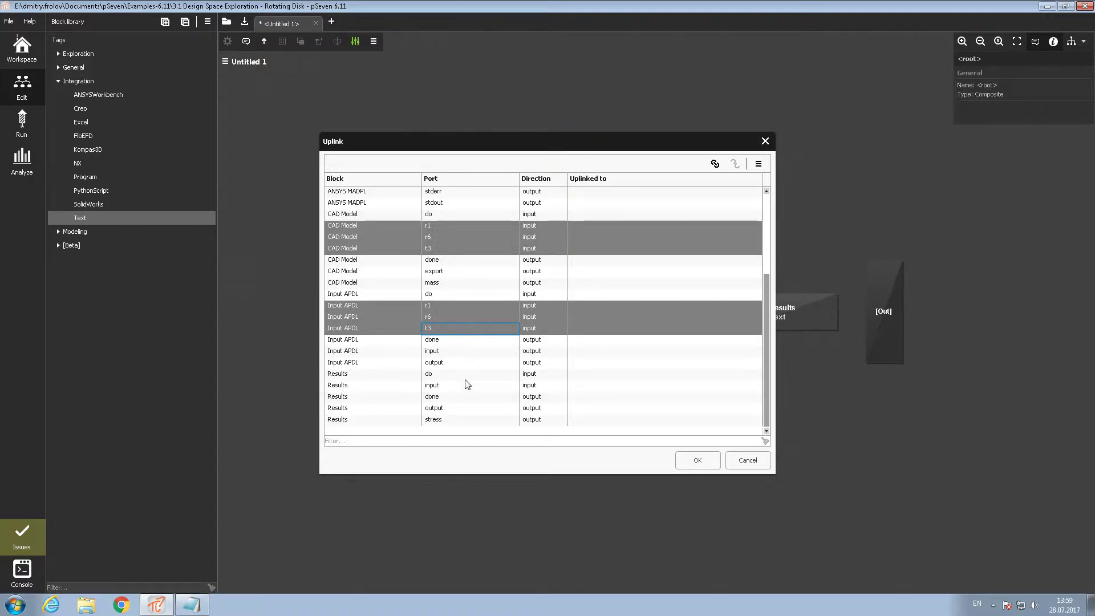
pyautogui.keyDown('ctrl'); pyautogui.click(434, 422); pyautogui.keyUp('ctrl')
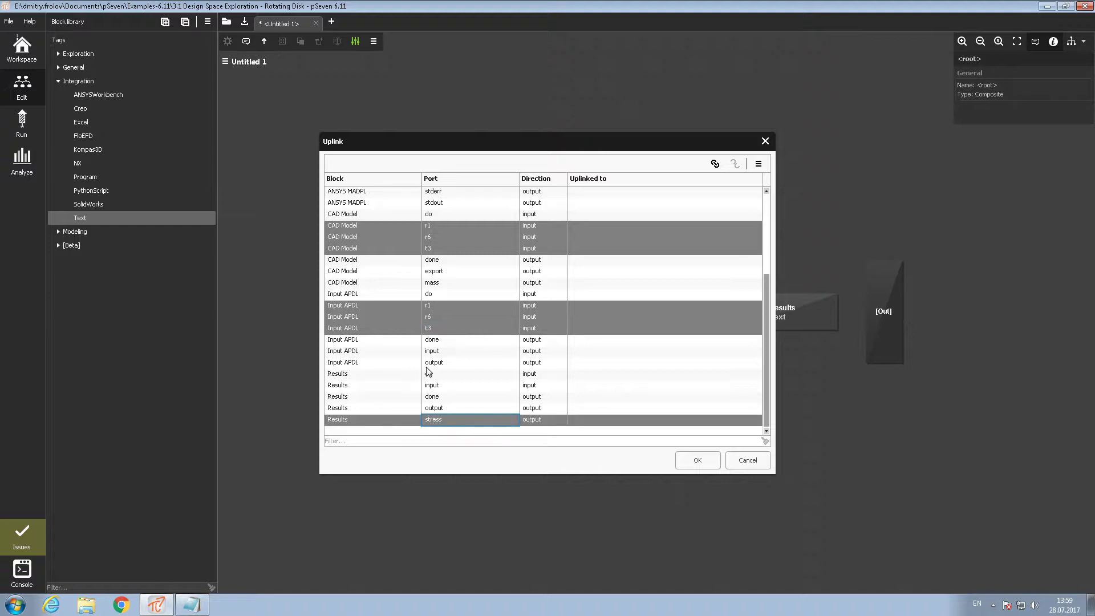
pyautogui.keyDown('ctrl'); pyautogui.click(446, 286); pyautogui.keyUp('ctrl')
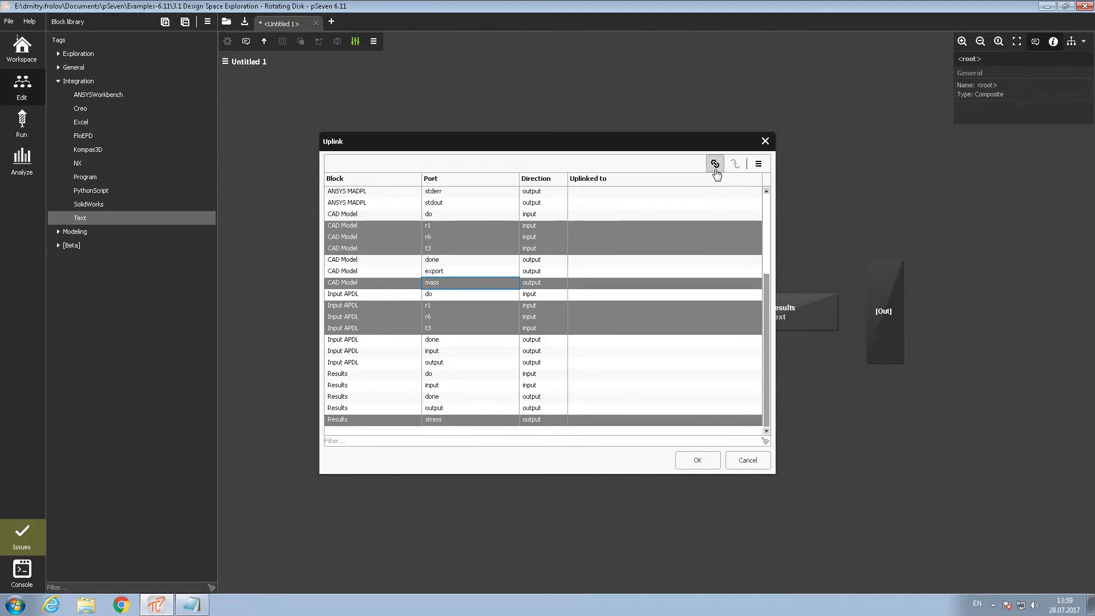
# - Uplink the selected ports to workflow level, reroute the mass link, and open the Run view
pyautogui.click(714, 165)
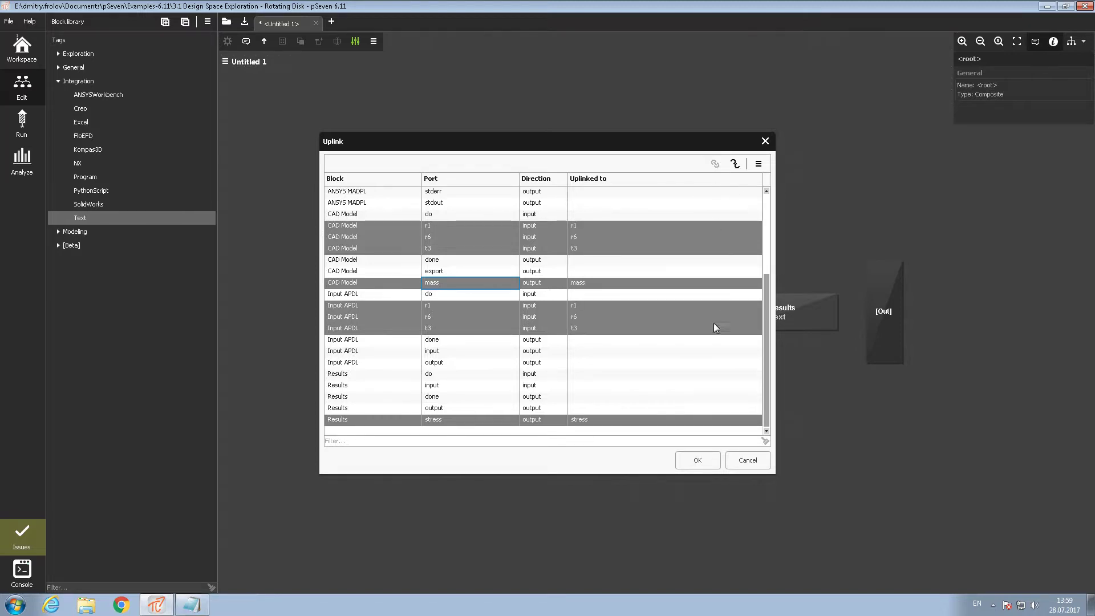
pyautogui.click(697, 460)
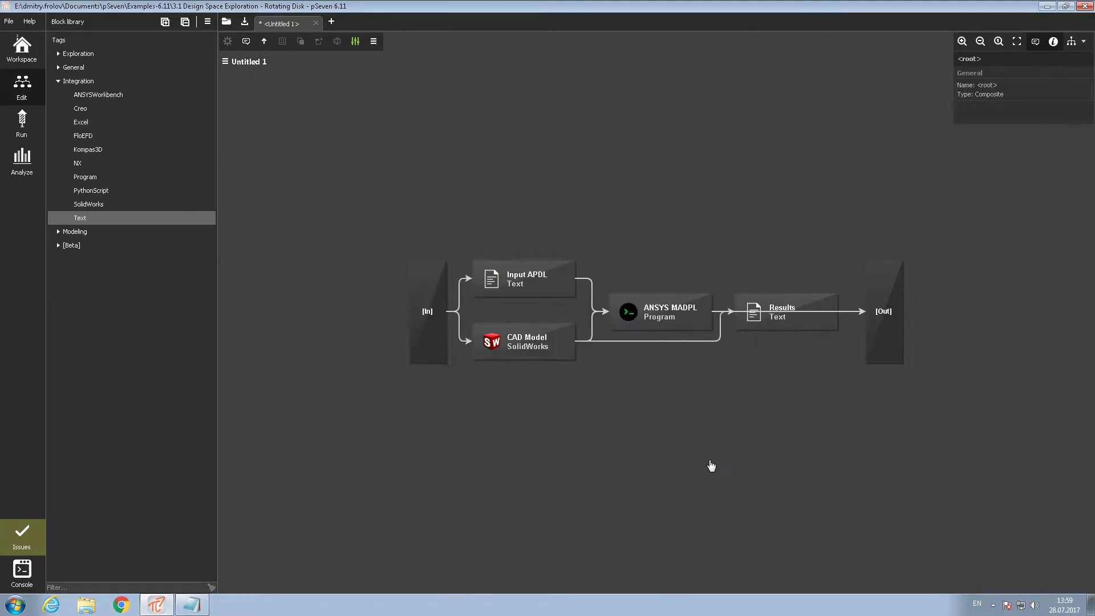
pyautogui.moveTo(720, 380); pyautogui.dragTo(720, 386)
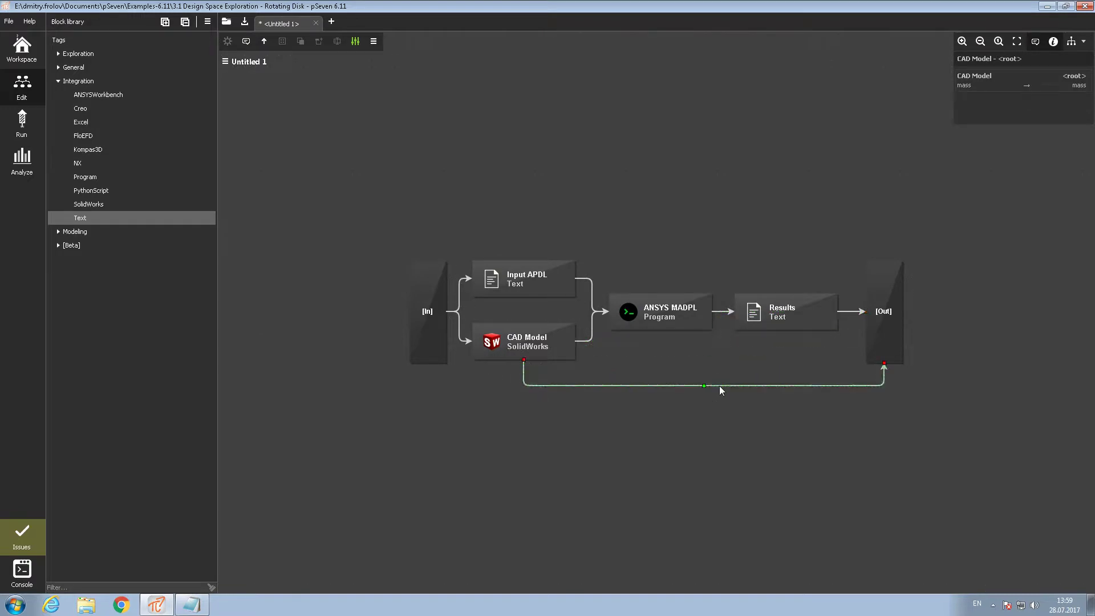
pyautogui.click(916, 365)
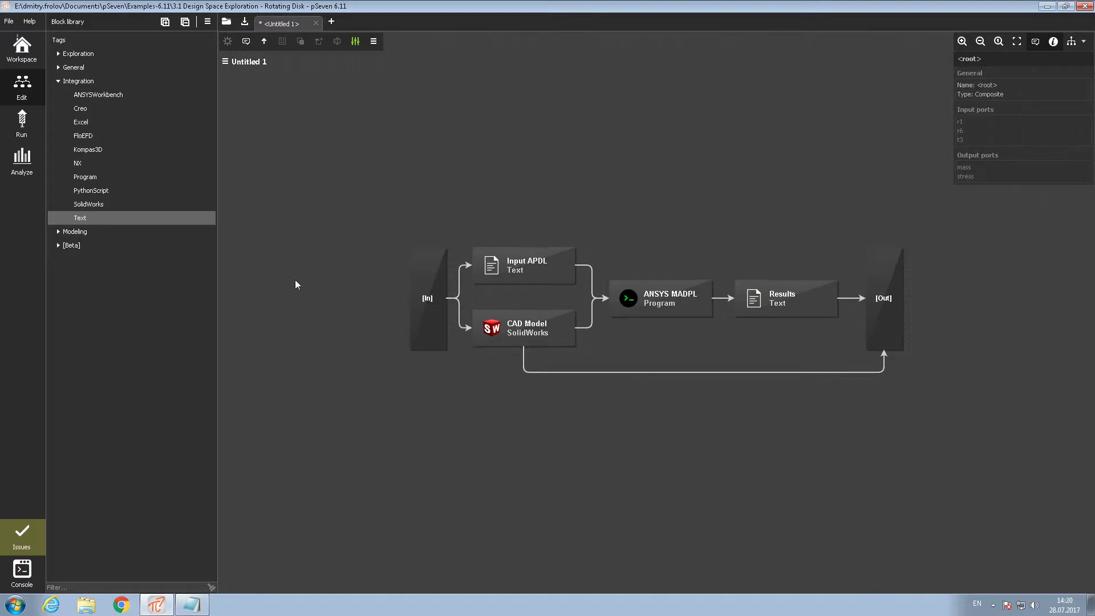
pyautogui.click(22, 123)
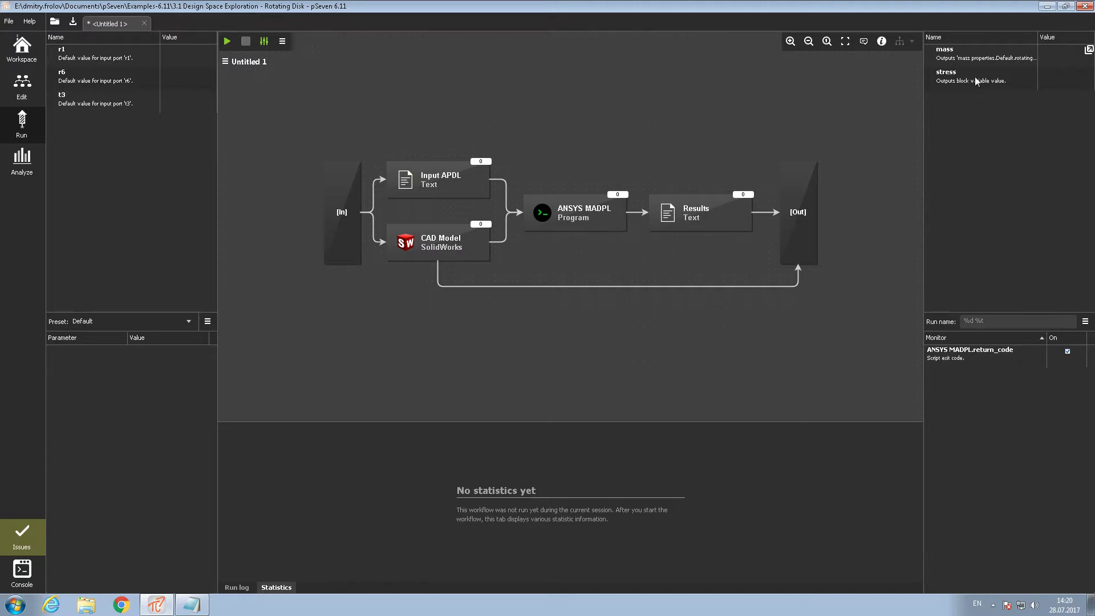
# - Set workflow input r1 to 0.11, copied from the Notepad notes
pyautogui.click(191, 605)
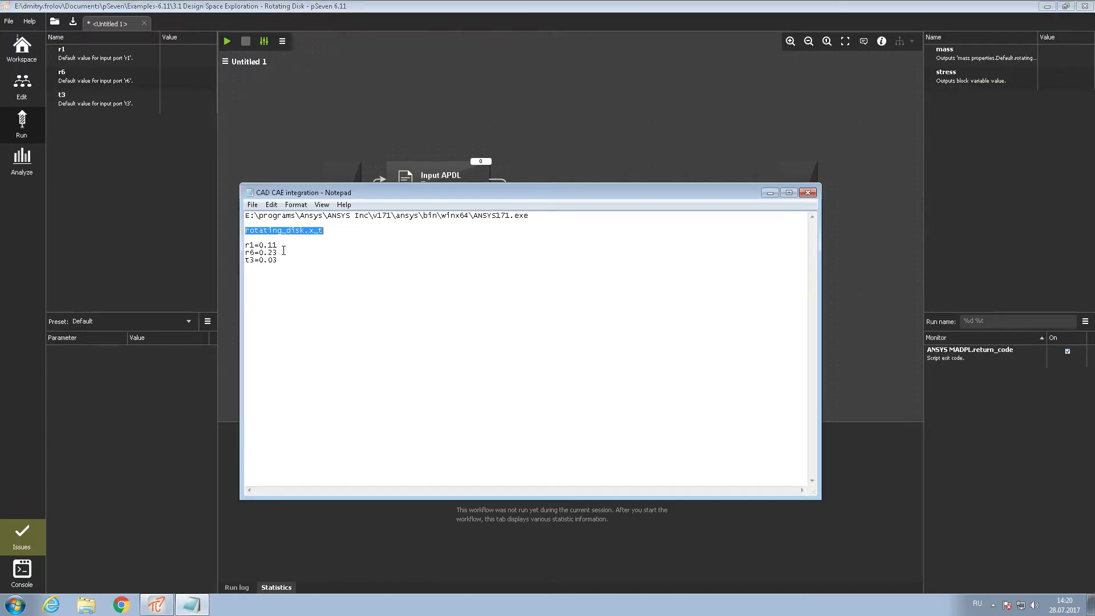
pyautogui.click(283, 251)
pyautogui.moveTo(279, 246); pyautogui.dragTo(259, 246)
pyautogui.hotkey('ctrl', 'c')
pyautogui.click(174, 52)
pyautogui.doubleClick(173, 52)
pyautogui.hotkey('ctrl', 'v')
pyautogui.press('Return')
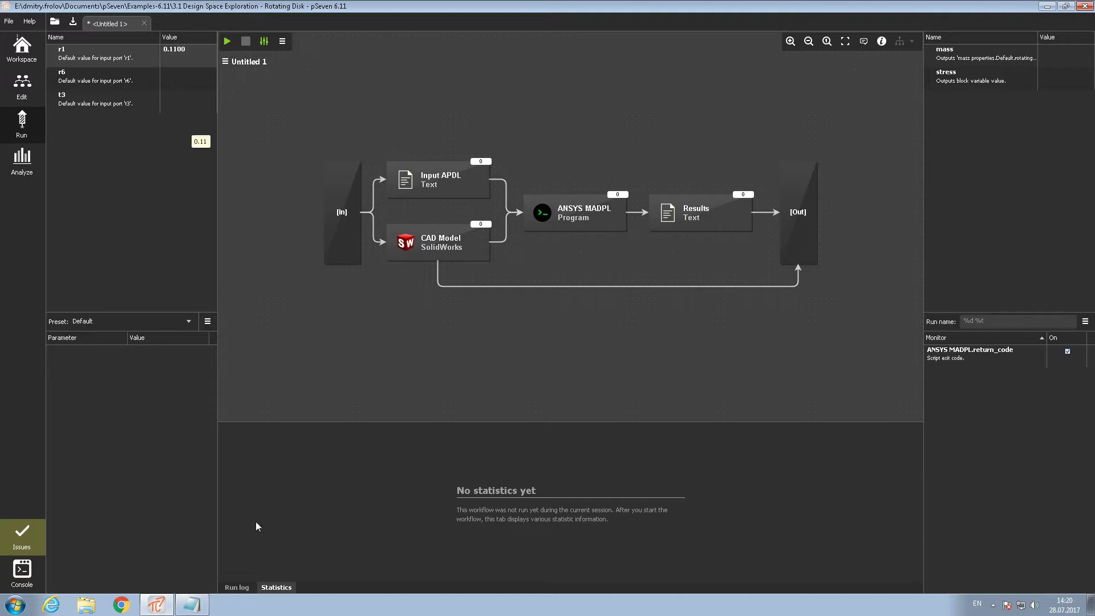
# - Set workflow input r6 to 0.23 from the notes
pyautogui.click(192, 605)
pyautogui.click(278, 253)
pyautogui.moveTo(278, 252); pyautogui.dragTo(259, 253)
pyautogui.hotkey('ctrl', 'c')
pyautogui.click(177, 80)
pyautogui.doubleClick(176, 80)
pyautogui.hotkey('ctrl', 'v')
# - Set workflow input t3 to 0.03 from the notes
pyautogui.click(191, 605)
pyautogui.click(284, 261)
pyautogui.moveTo(285, 260); pyautogui.dragTo(260, 260)
pyautogui.hotkey('ctrl', 'c')
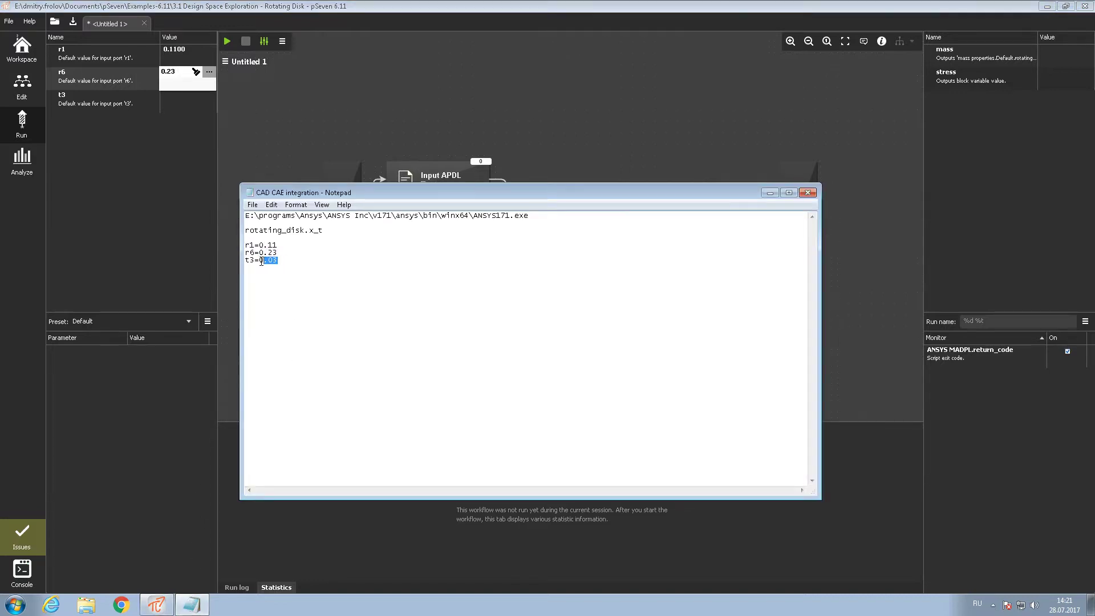
pyautogui.click(188, 112)
pyautogui.doubleClick(187, 112)
pyautogui.hotkey('ctrl', 'v')
pyautogui.press('Return')
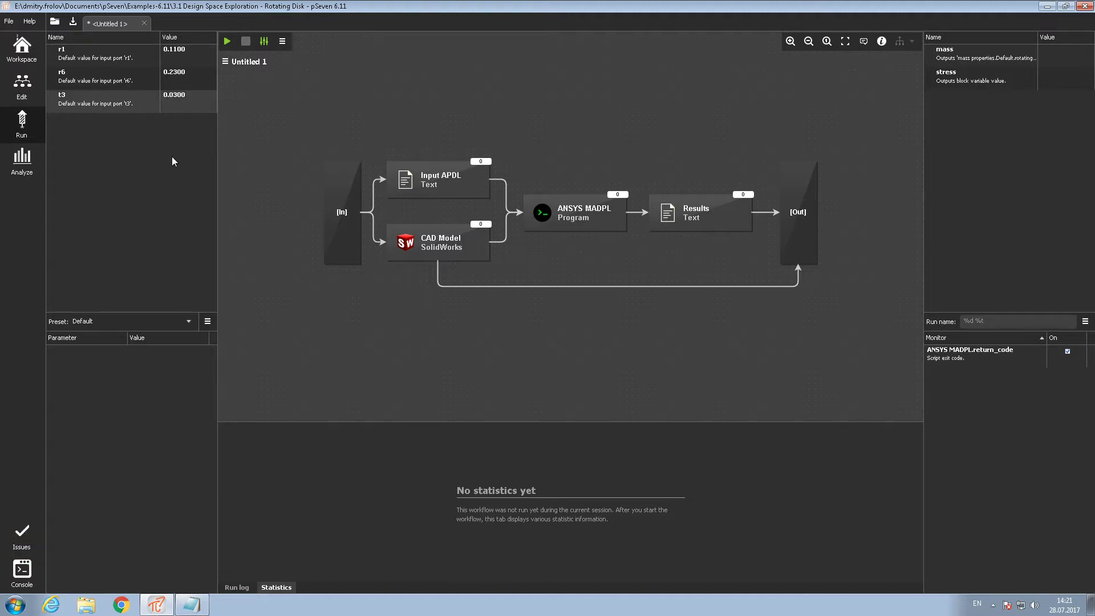
# - Run the workflow until it finishes successfully, giving mass 9.7636 and stress 527.5307
pyautogui.click(227, 43)
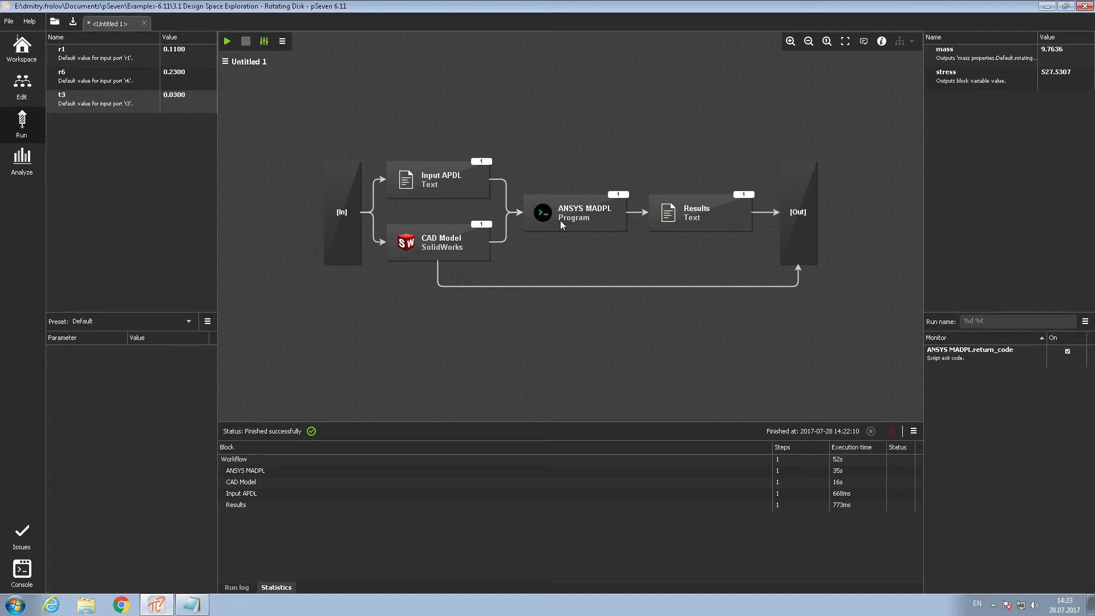
pyautogui.moveTo(561, 223)
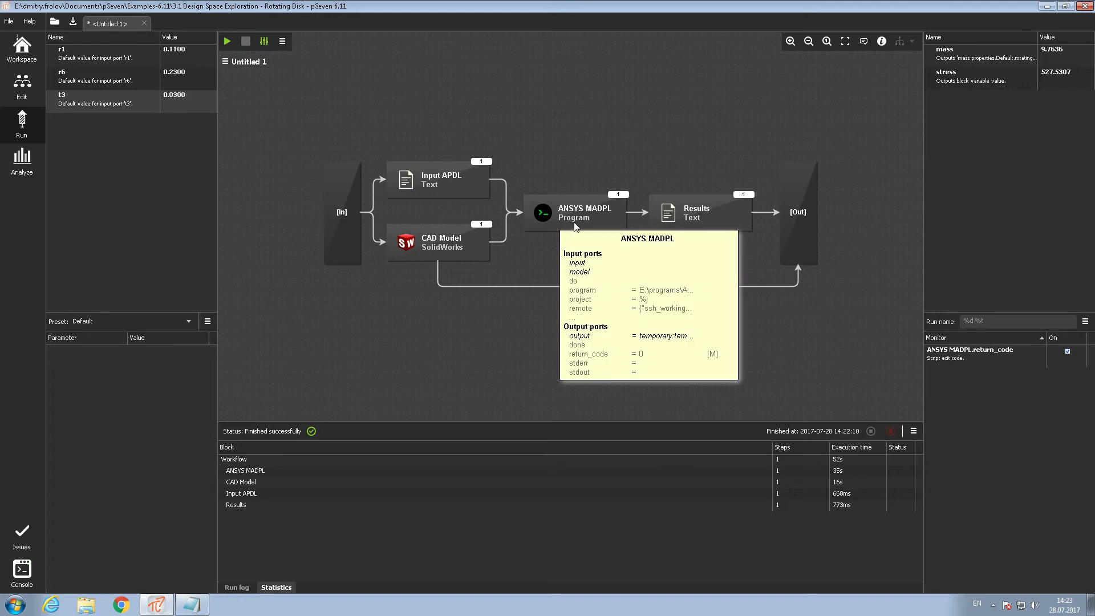